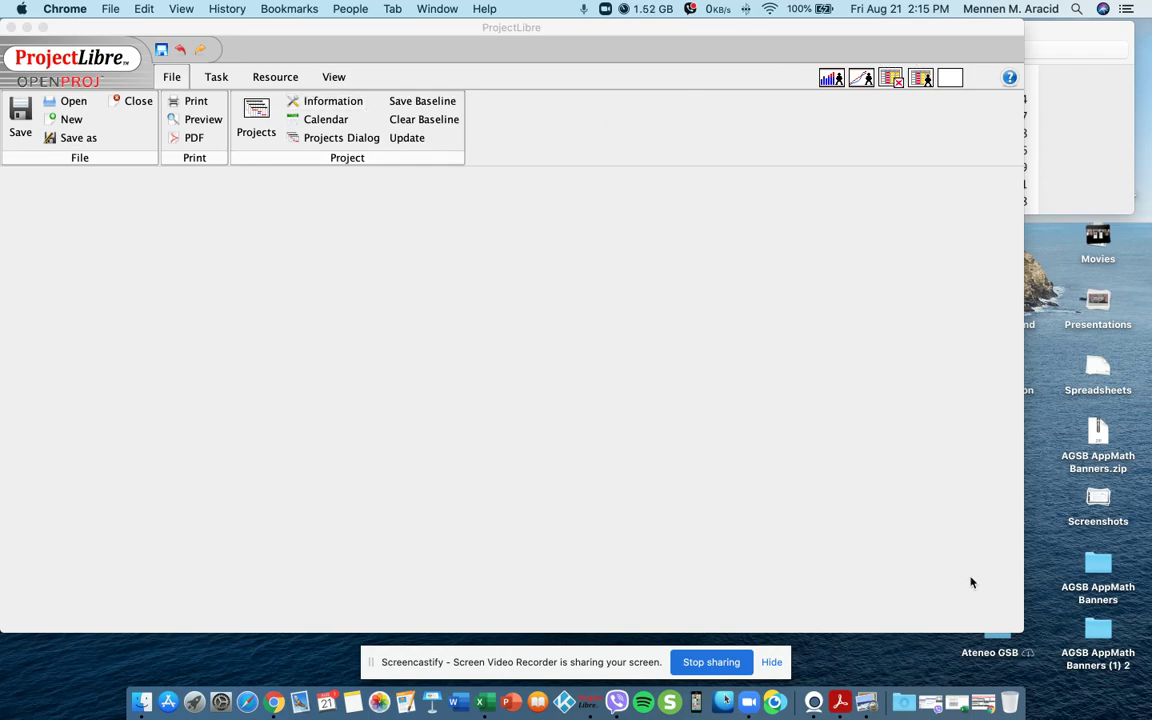
- Shrink the ProjectLibre window and place the Pert 1 activity table beside it
{"action": "left_click", "coordinate": [1022, 629]}
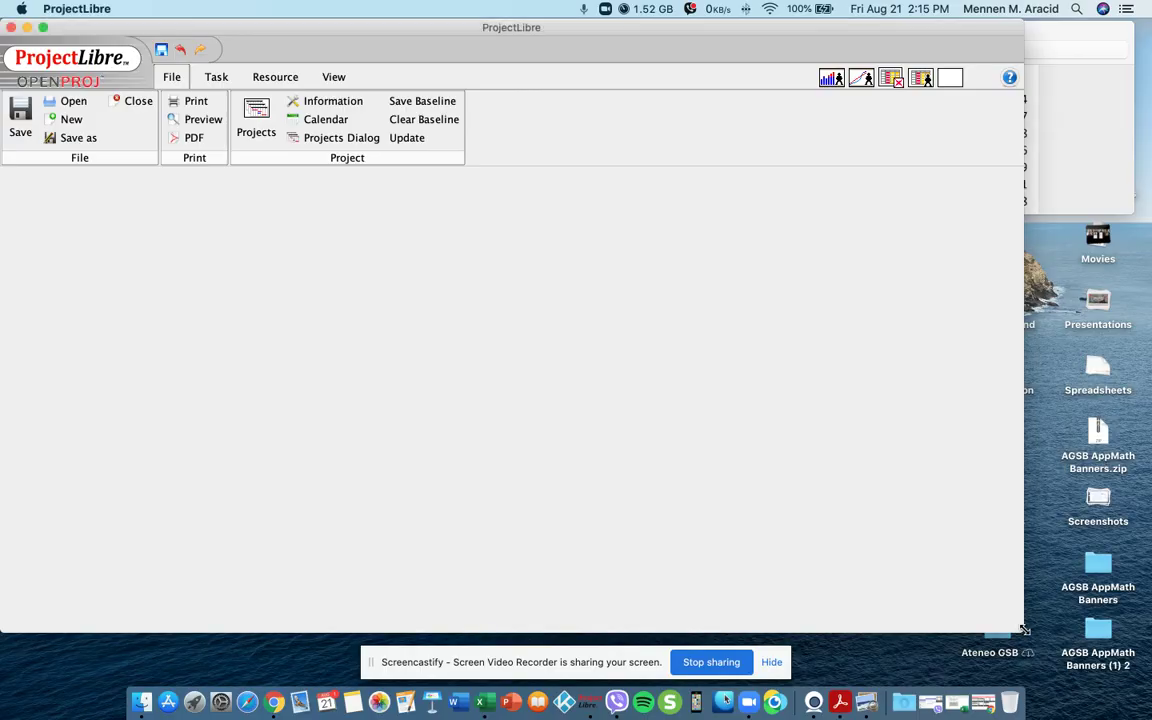
{"action": "left_click_drag", "start_coordinate": [1022, 629], "coordinate": [922, 622]}
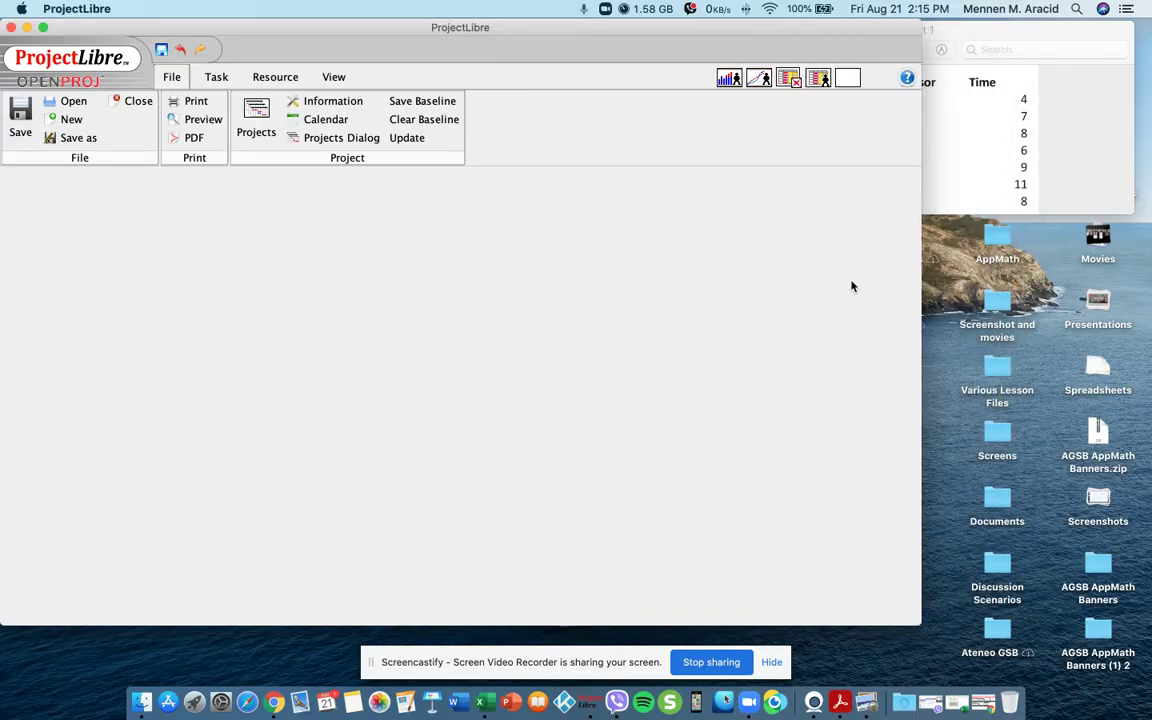
{"action": "left_click", "coordinate": [1000, 26]}
{"action": "left_click_drag", "start_coordinate": [1008, 26], "coordinate": [1028, 22]}
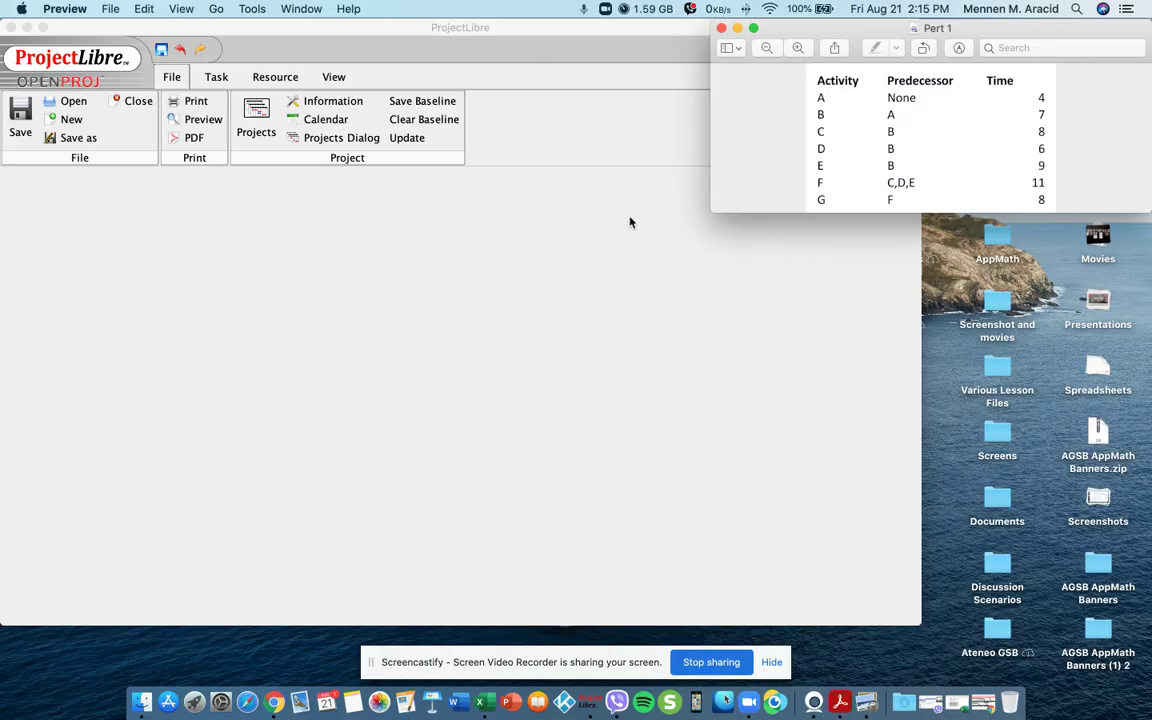
- Create the new project 'Test 1' with the manager's initials and a start date of 8/21/20
{"action": "left_click", "coordinate": [70, 120]}
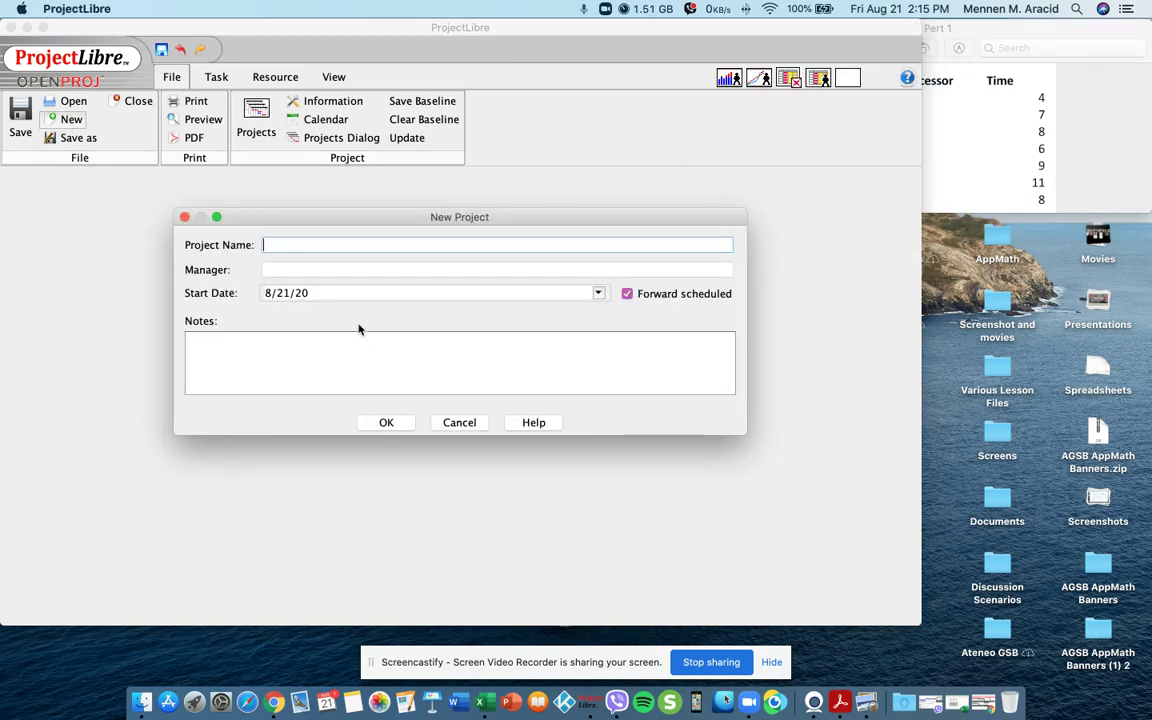
{"action": "type", "text": "Test 1"}
{"action": "key", "text": "Tab"}
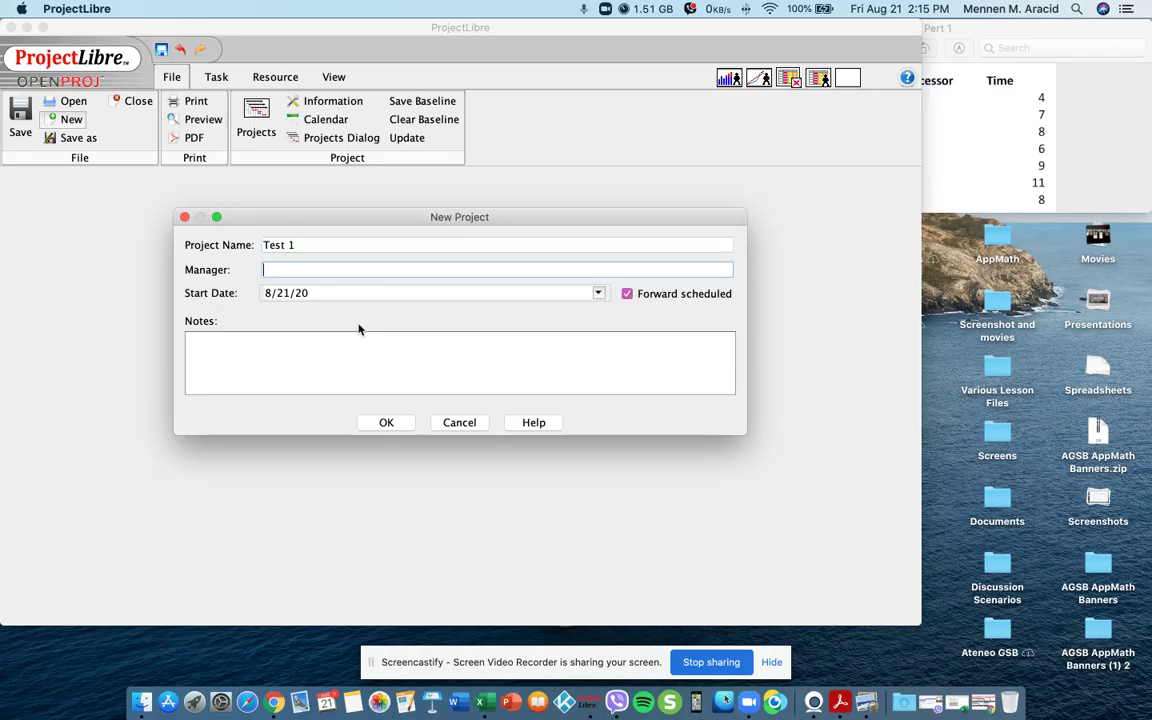
{"action": "type", "text": "MMA"}
{"action": "left_click", "coordinate": [392, 427]}
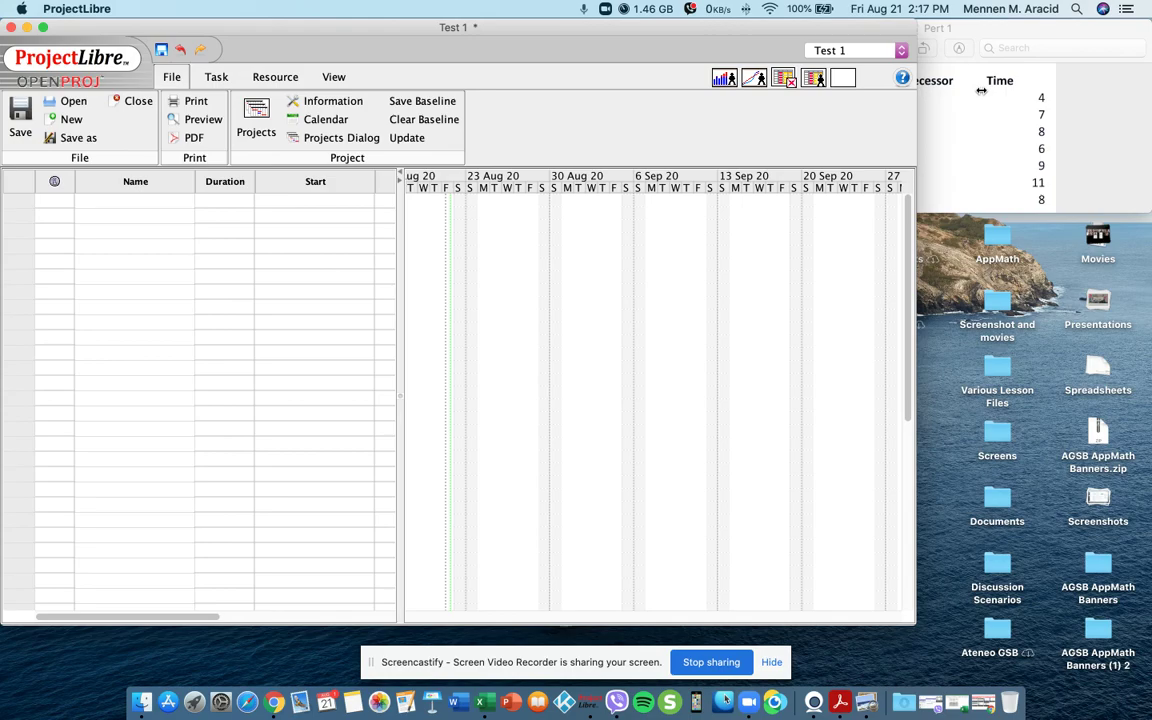
- Narrow the window and enter task names A, B, C, D, E, F and G down the Name column
{"action": "left_click_drag", "start_coordinate": [916, 85], "coordinate": [871, 85]}
{"action": "left_click", "coordinate": [982, 100]}
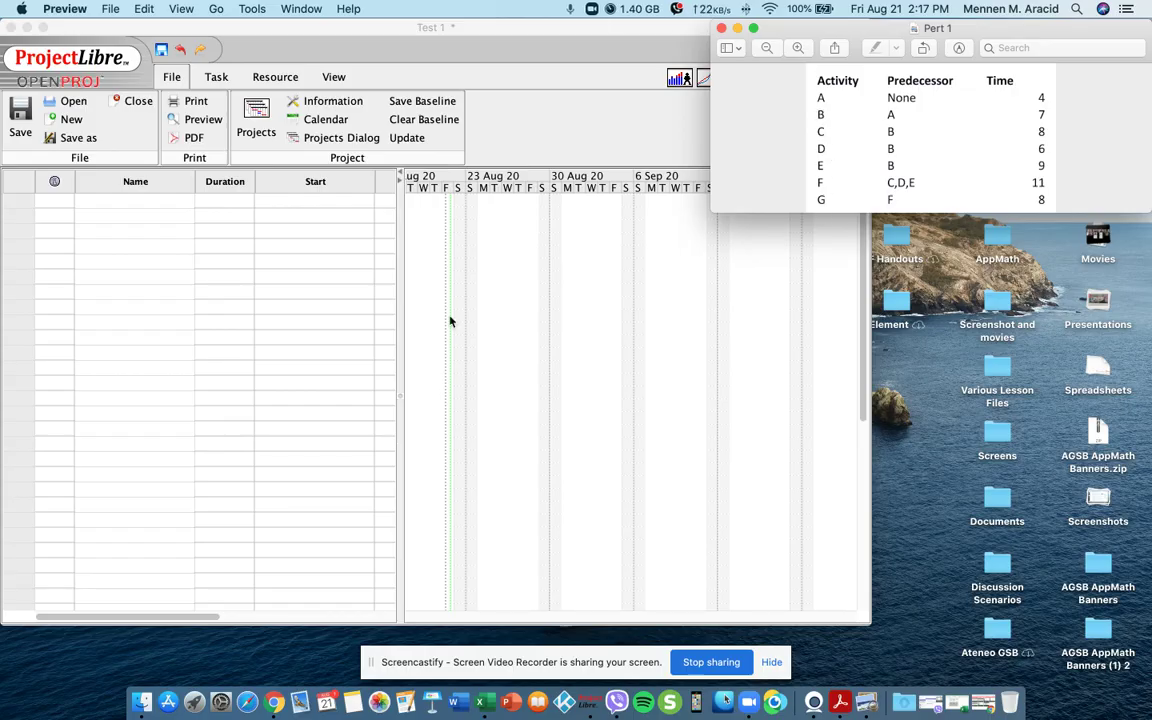
{"action": "left_click", "coordinate": [126, 205]}
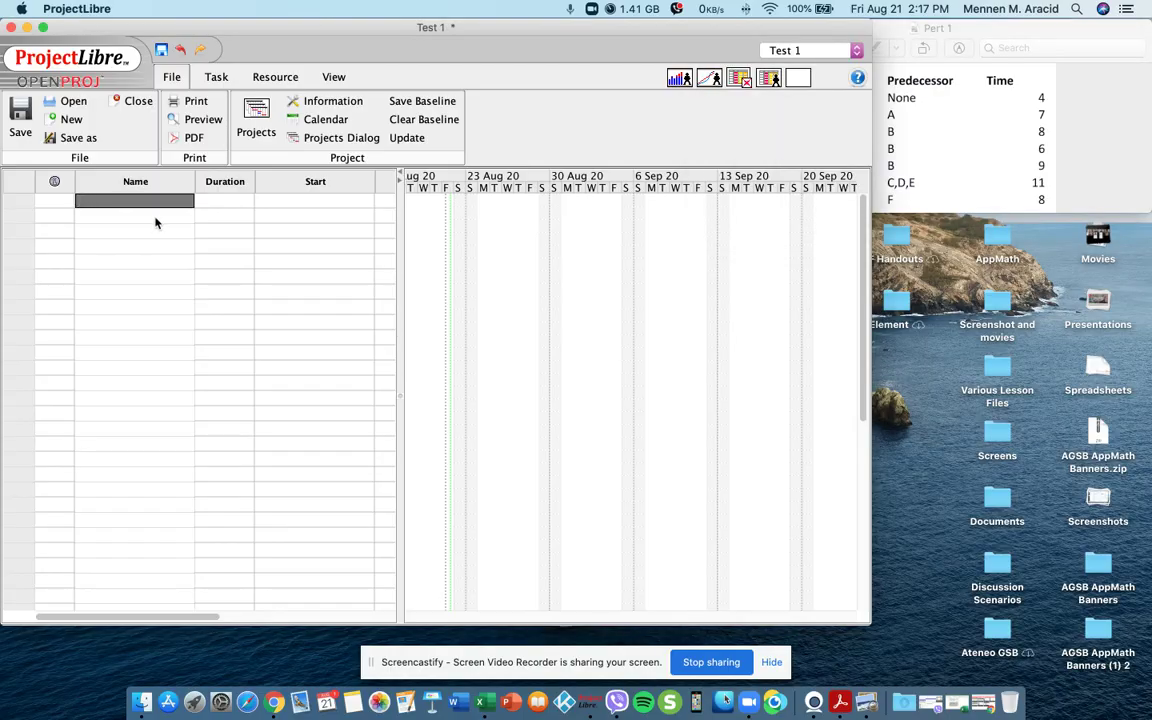
{"action": "type", "text": "A"}
{"action": "key", "text": "Return"}
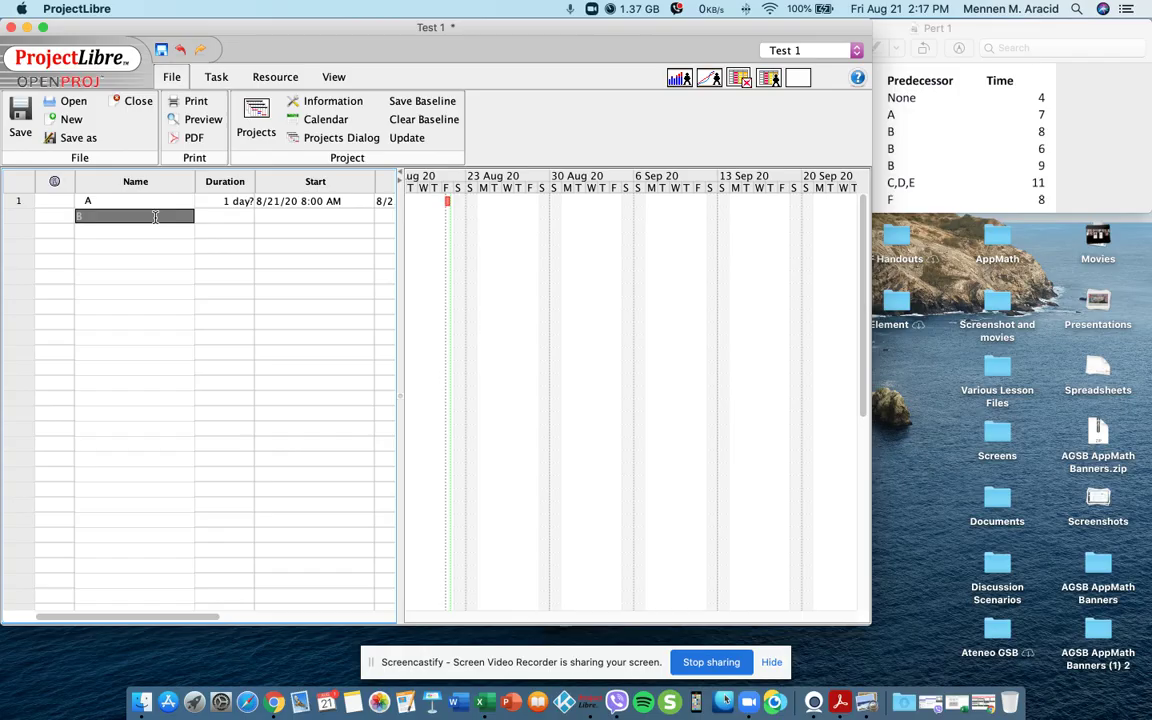
{"action": "type", "text": "B"}
{"action": "key", "text": "Return"}
{"action": "type", "text": "C"}
{"action": "key", "text": "Return"}
{"action": "type", "text": "D"}
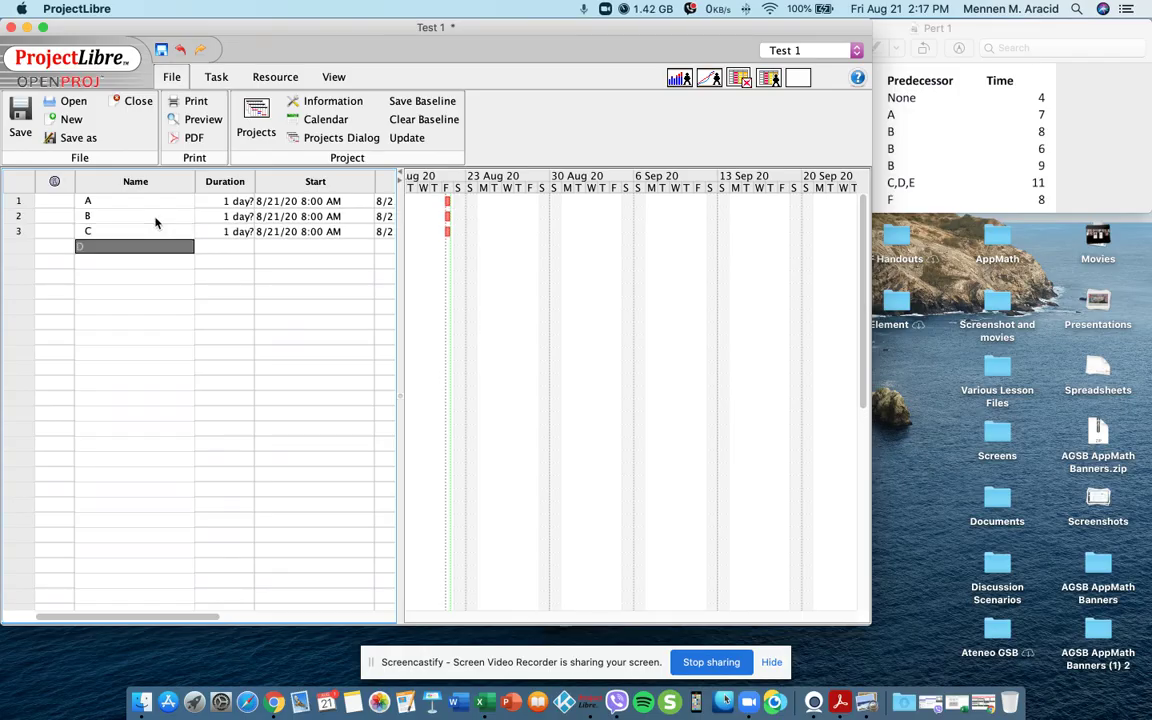
{"action": "key", "text": "Return"}
{"action": "type", "text": "E"}
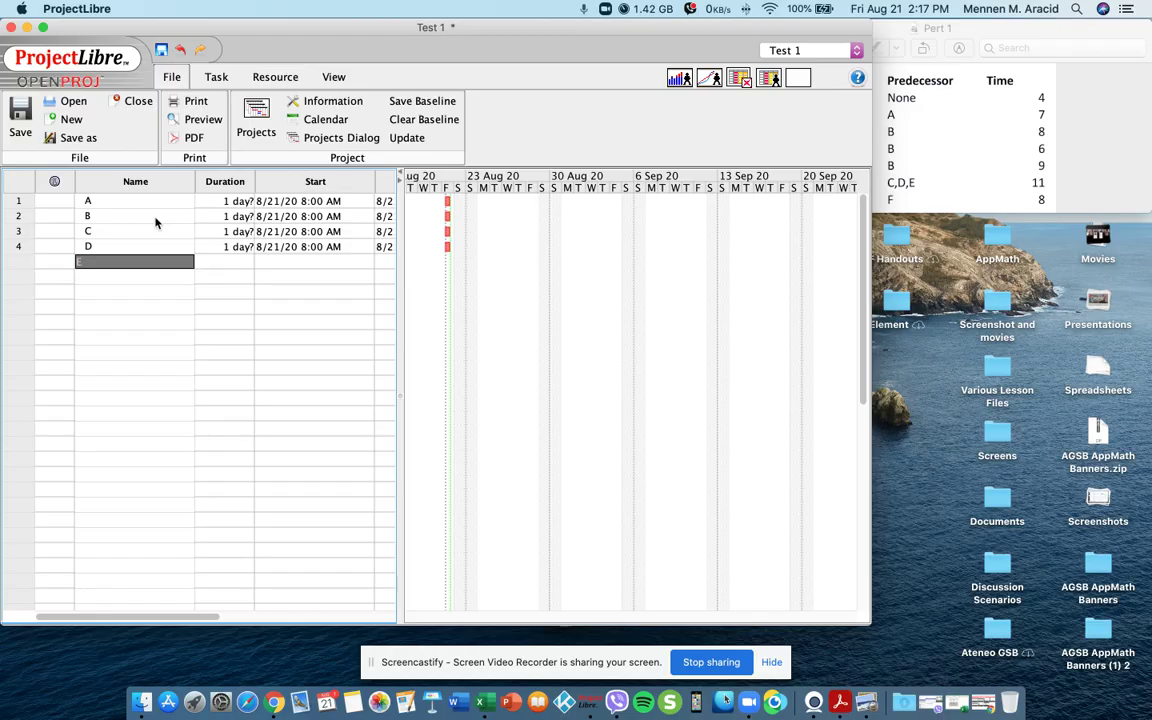
{"action": "key", "text": "Return"}
{"action": "type", "text": "F"}
{"action": "key", "text": "Return"}
{"action": "type", "text": "G"}
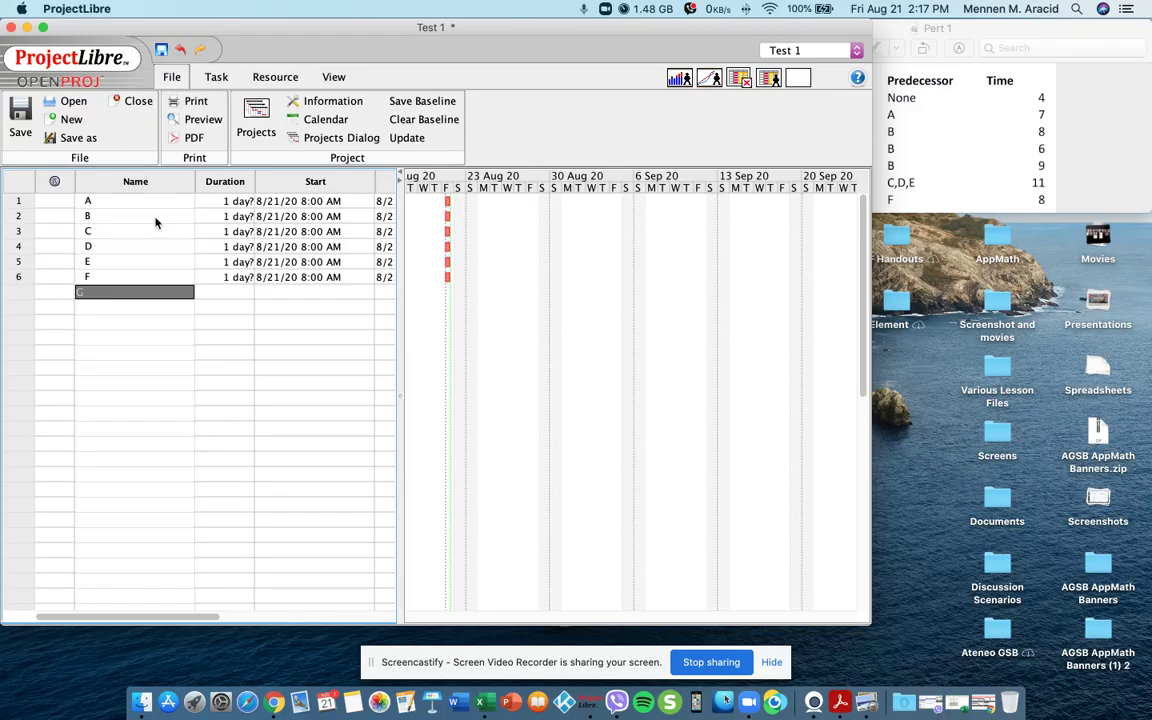
{"action": "key", "text": "Return"}
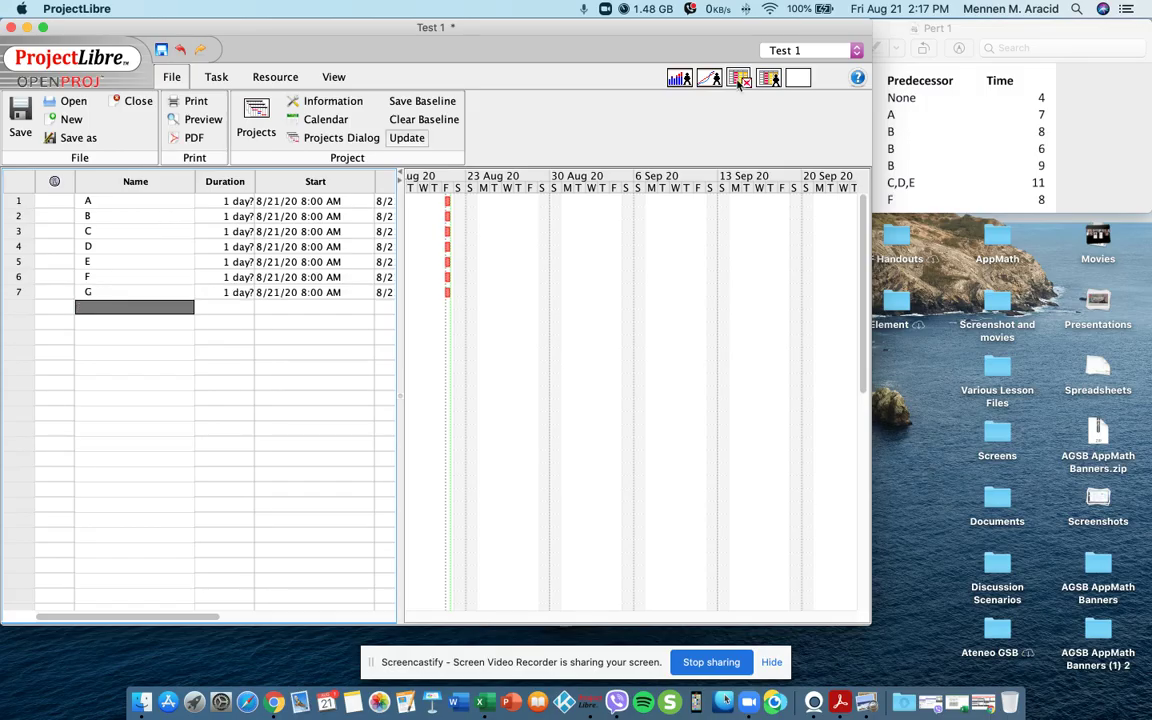
- Widen the table pane and hide the Start and Finish columns via Hide Column
{"action": "left_click", "coordinate": [966, 28]}
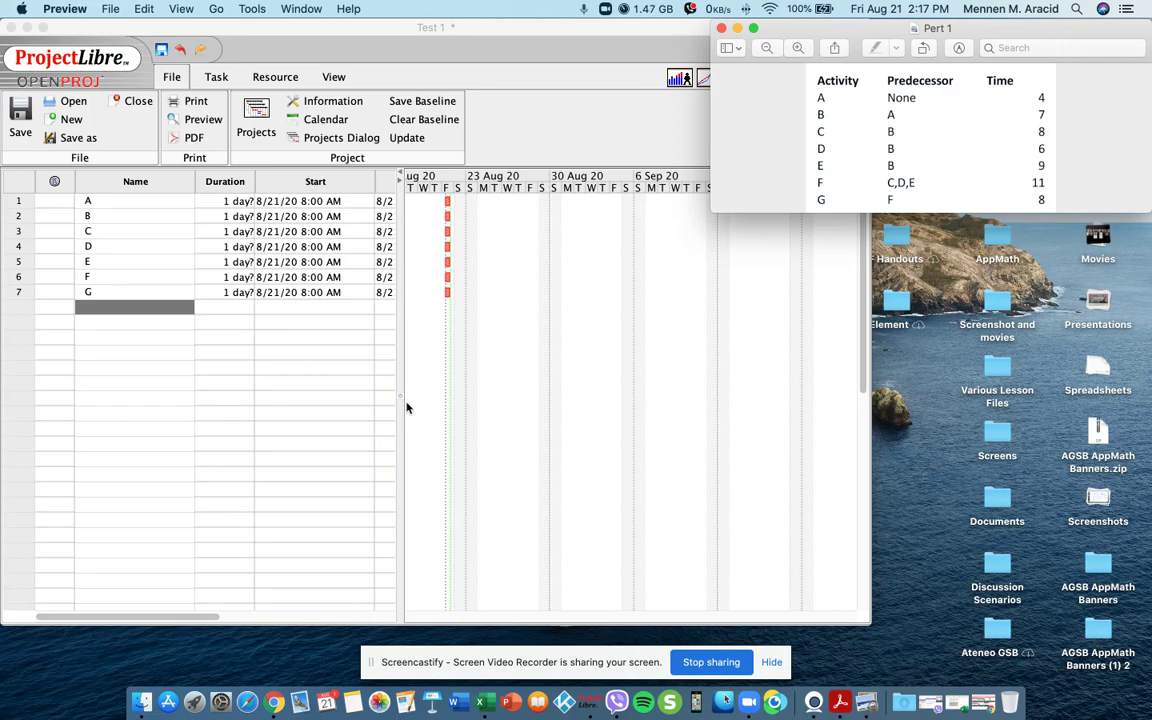
{"action": "left_click_drag", "start_coordinate": [400, 396], "coordinate": [497, 382]}
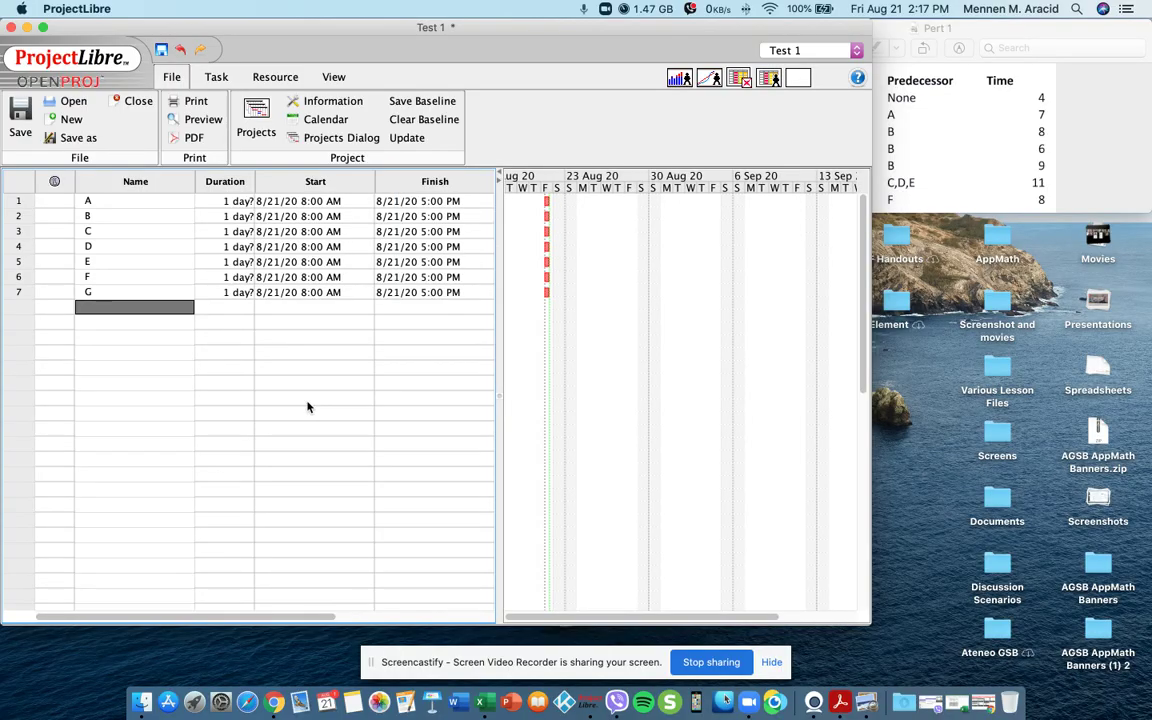
{"action": "right_click", "coordinate": [283, 185]}
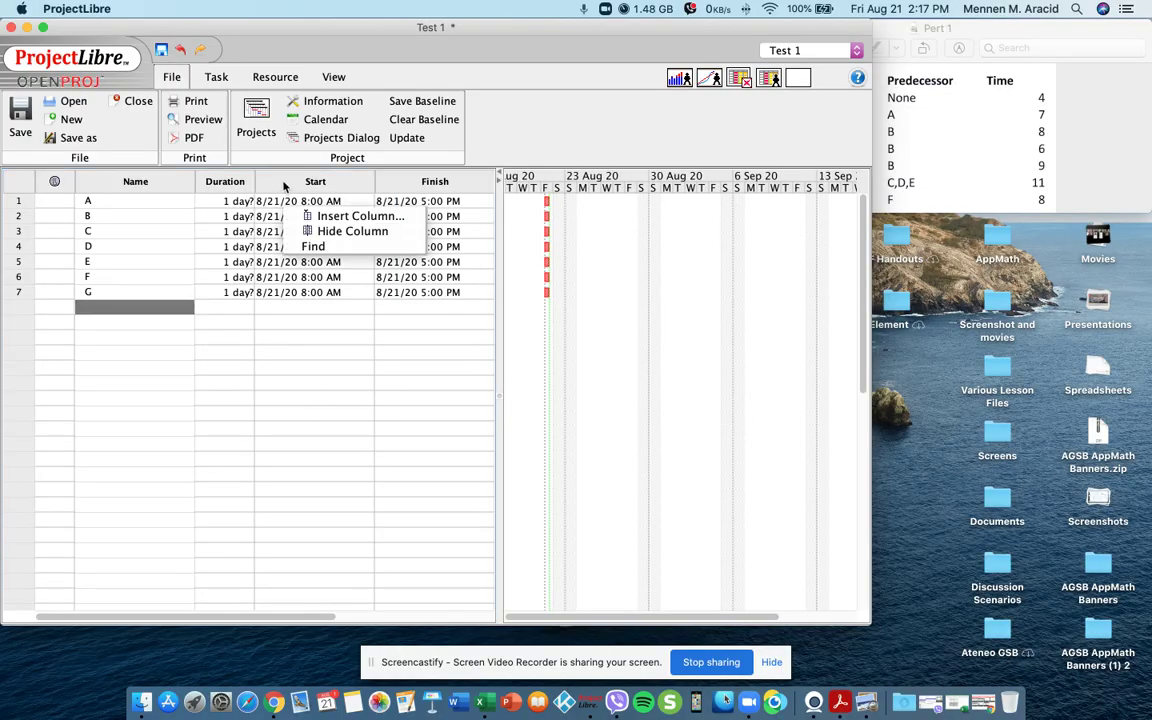
{"action": "left_click", "coordinate": [318, 231]}
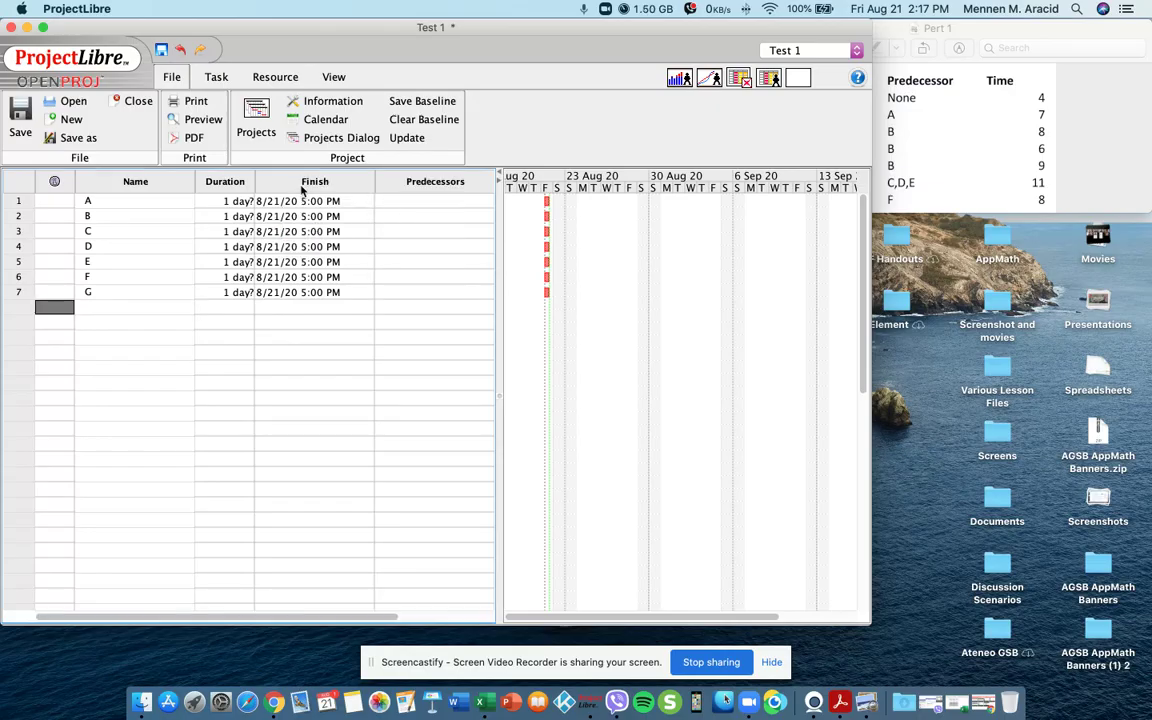
{"action": "right_click", "coordinate": [301, 186]}
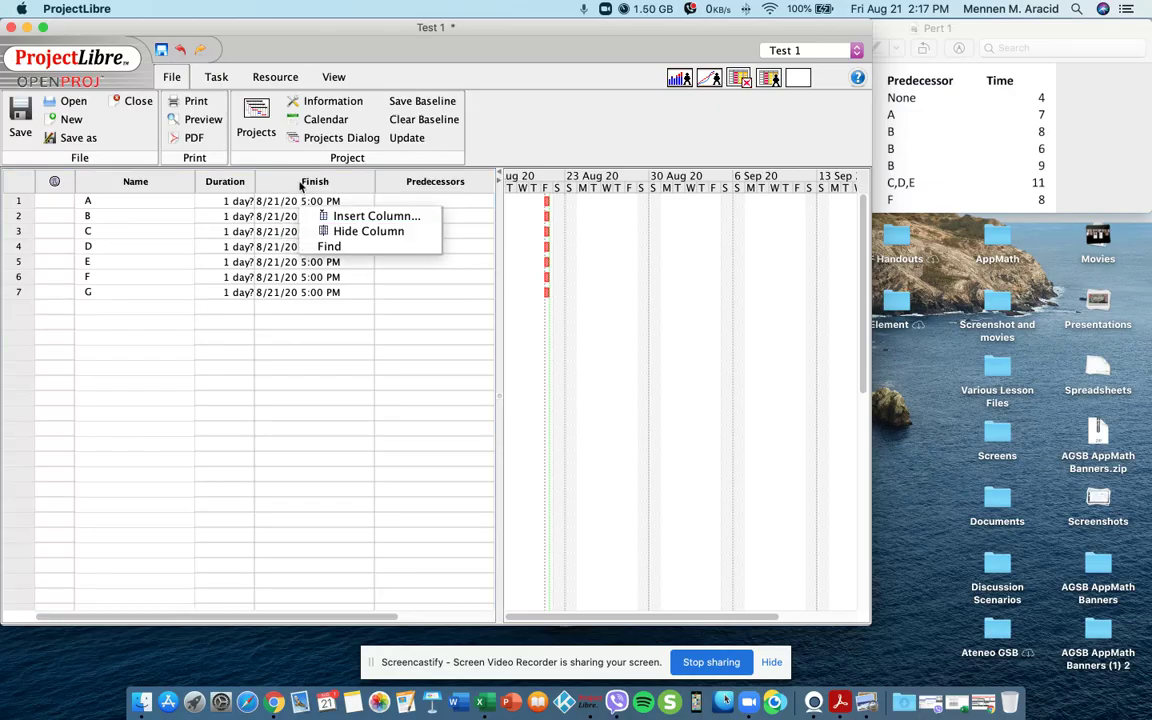
{"action": "left_click", "coordinate": [339, 231]}
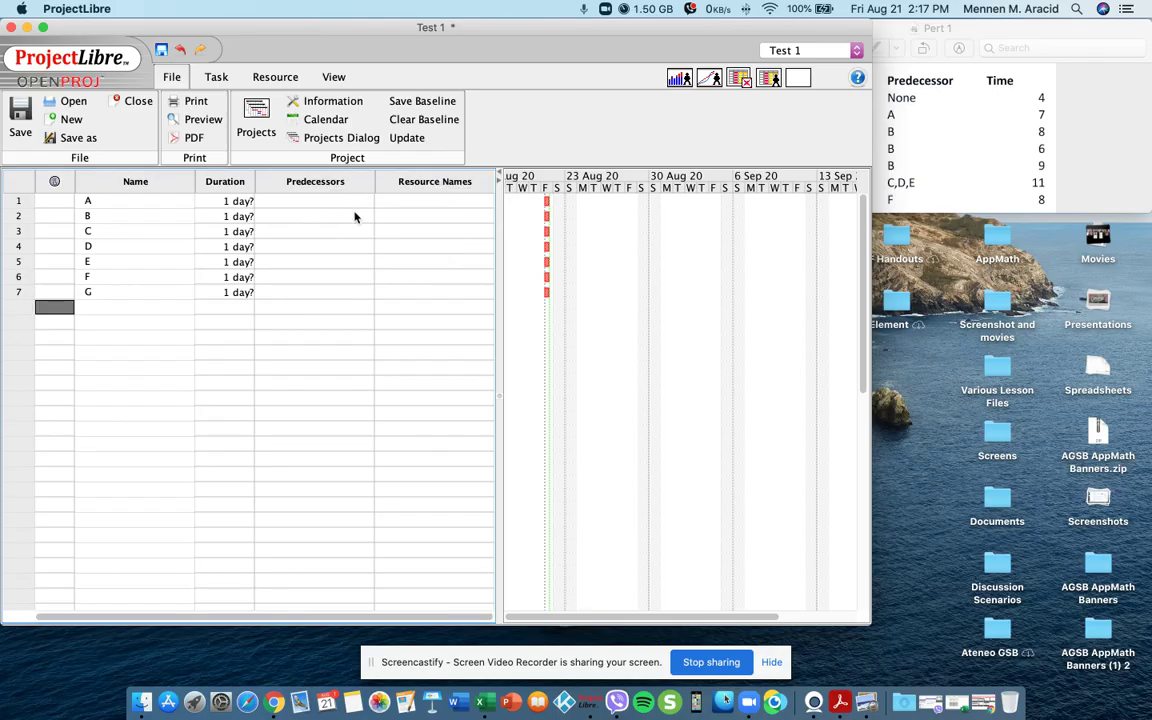
- Set durations of 4, 7 and 8 days for tasks A, B and C
{"action": "left_click", "coordinate": [1021, 36]}
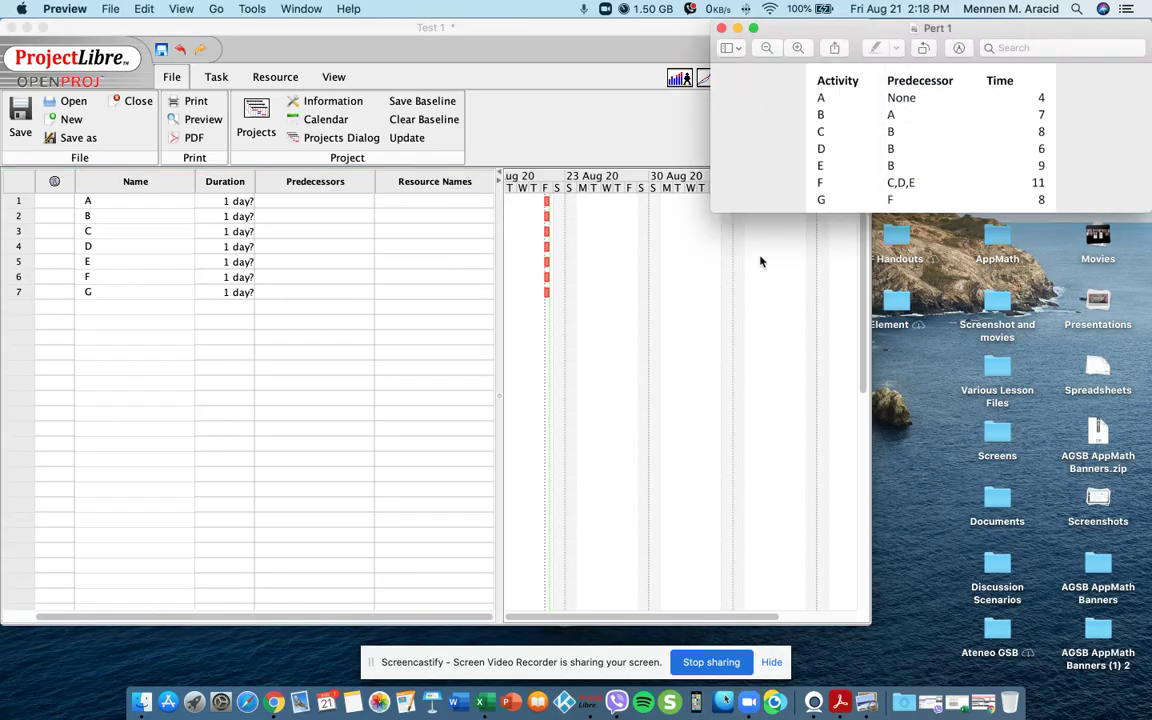
{"action": "left_click", "coordinate": [228, 186]}
{"action": "left_click", "coordinate": [228, 186]}
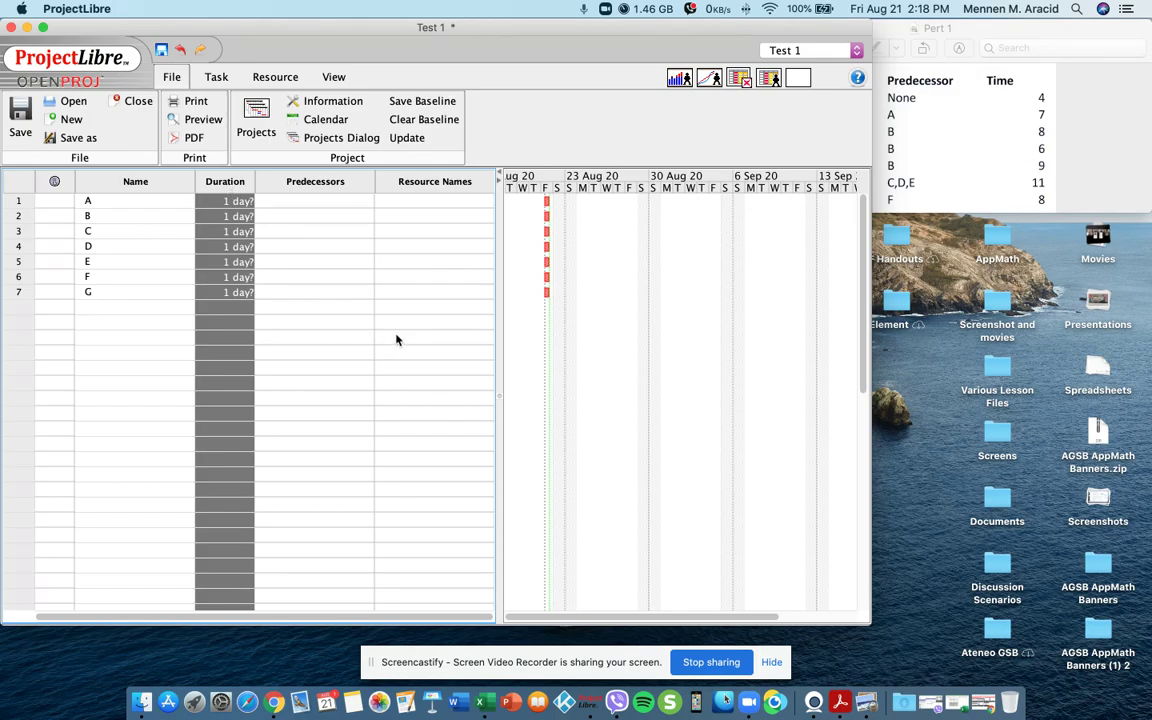
{"action": "left_click", "coordinate": [243, 202]}
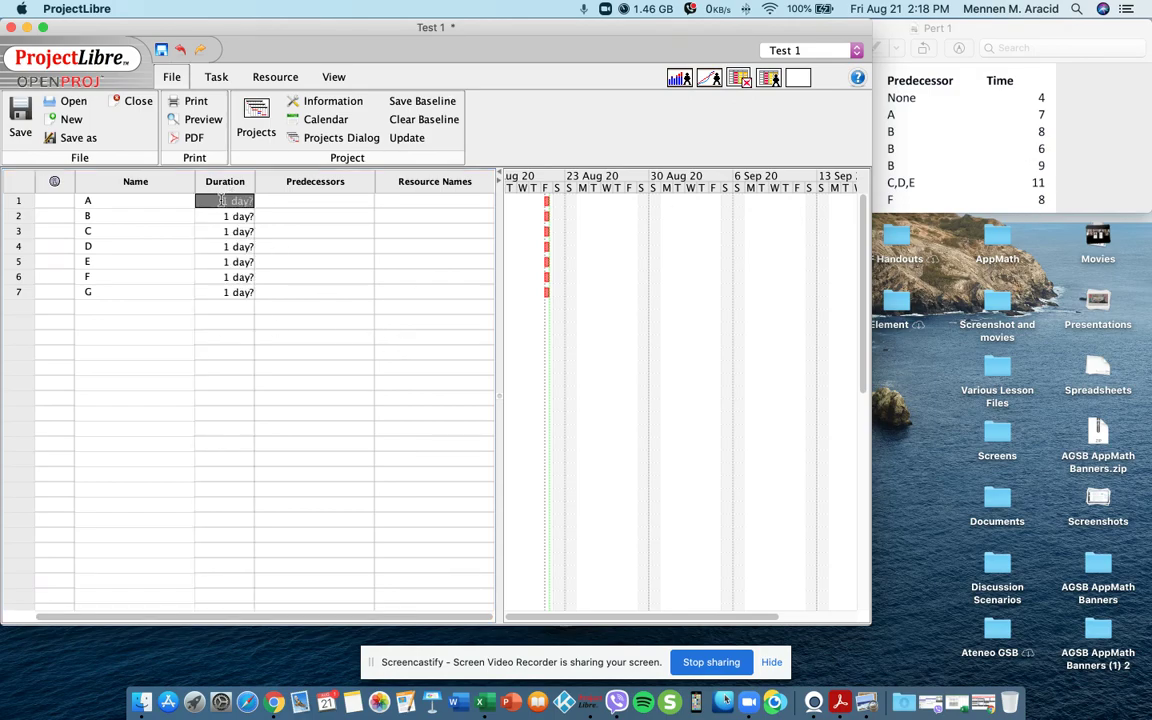
{"action": "double_click", "coordinate": [243, 202]}
{"action": "key", "text": "BackSpace"}
{"action": "key", "text": "Return"}
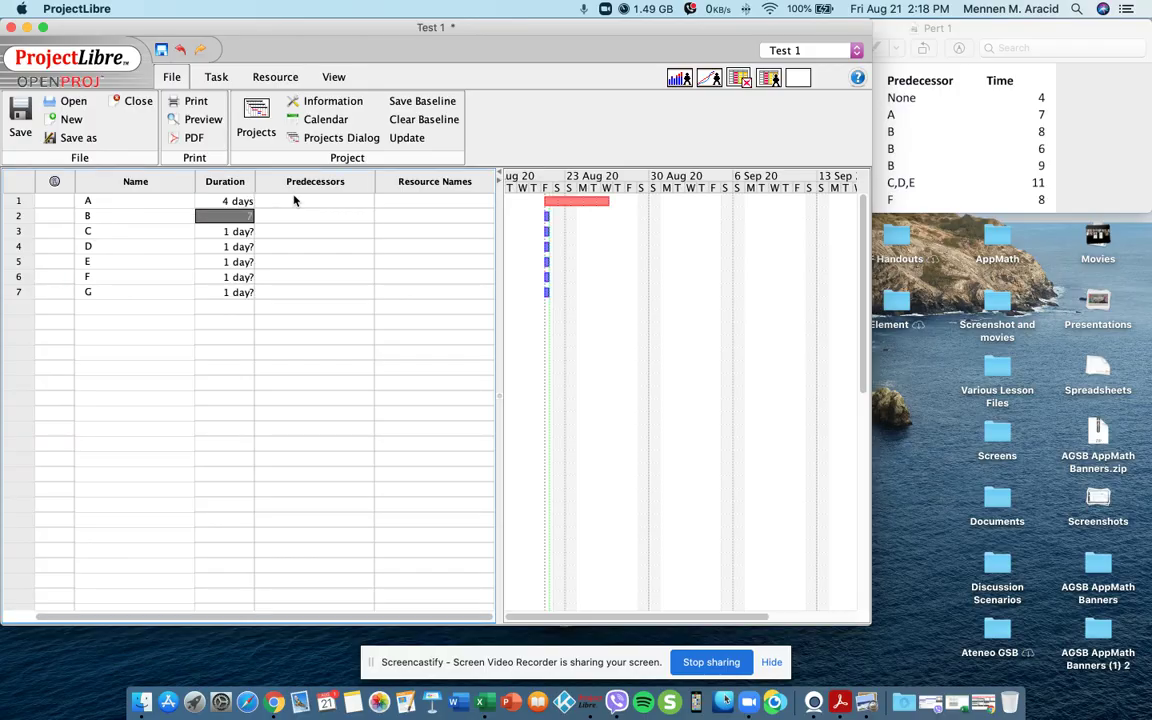
{"action": "key", "text": "Return"}
{"action": "type", "text": "8"}
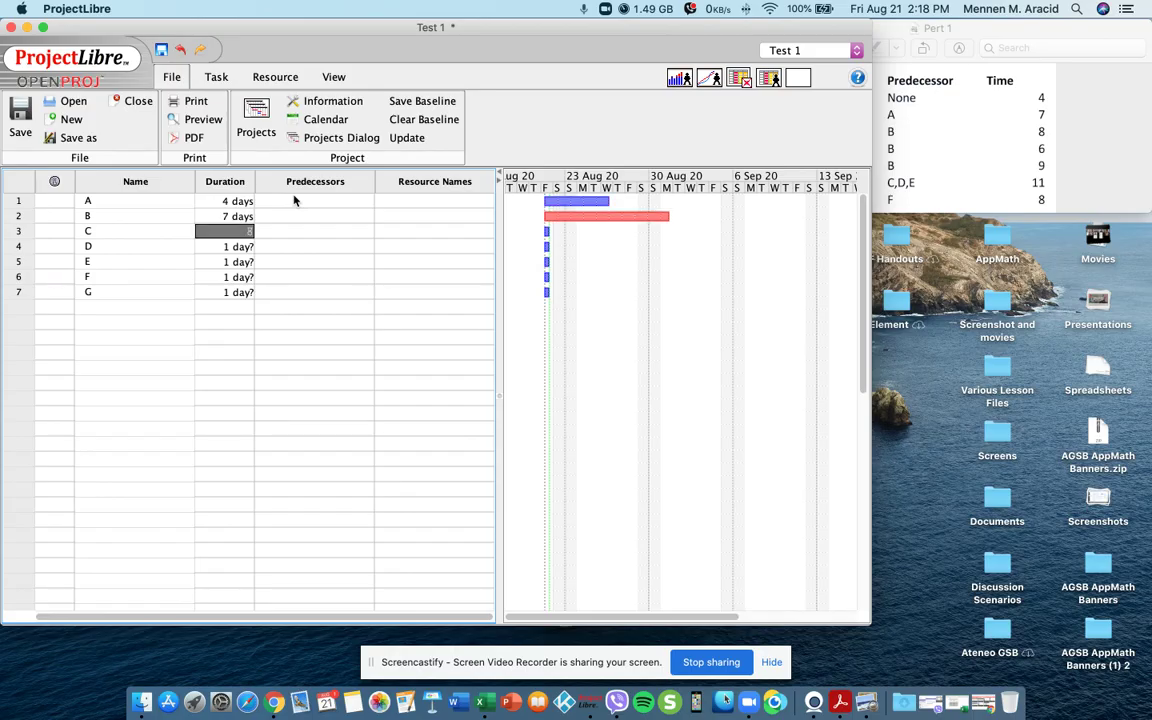
{"action": "key", "text": "Return"}
- Set durations of 6, 9, 11 and 8 days for tasks D through G
{"action": "type", "text": "6"}
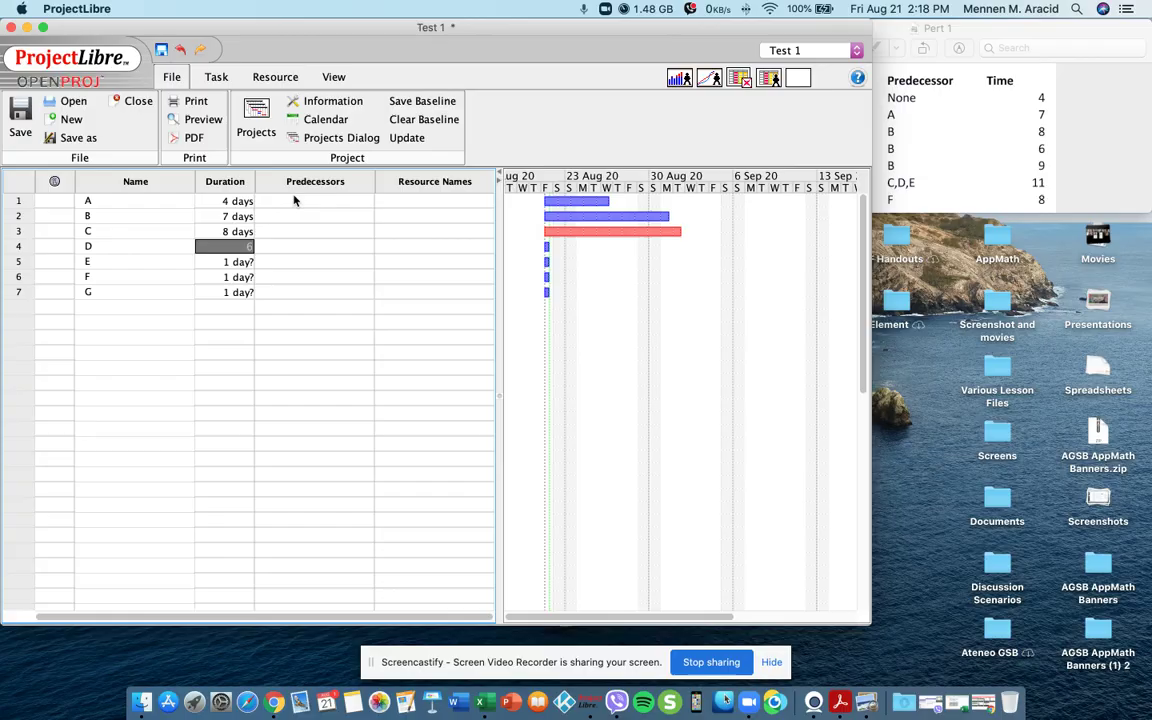
{"action": "key", "text": "Return"}
{"action": "type", "text": "9"}
{"action": "key", "text": "Return"}
{"action": "type", "text": "11"}
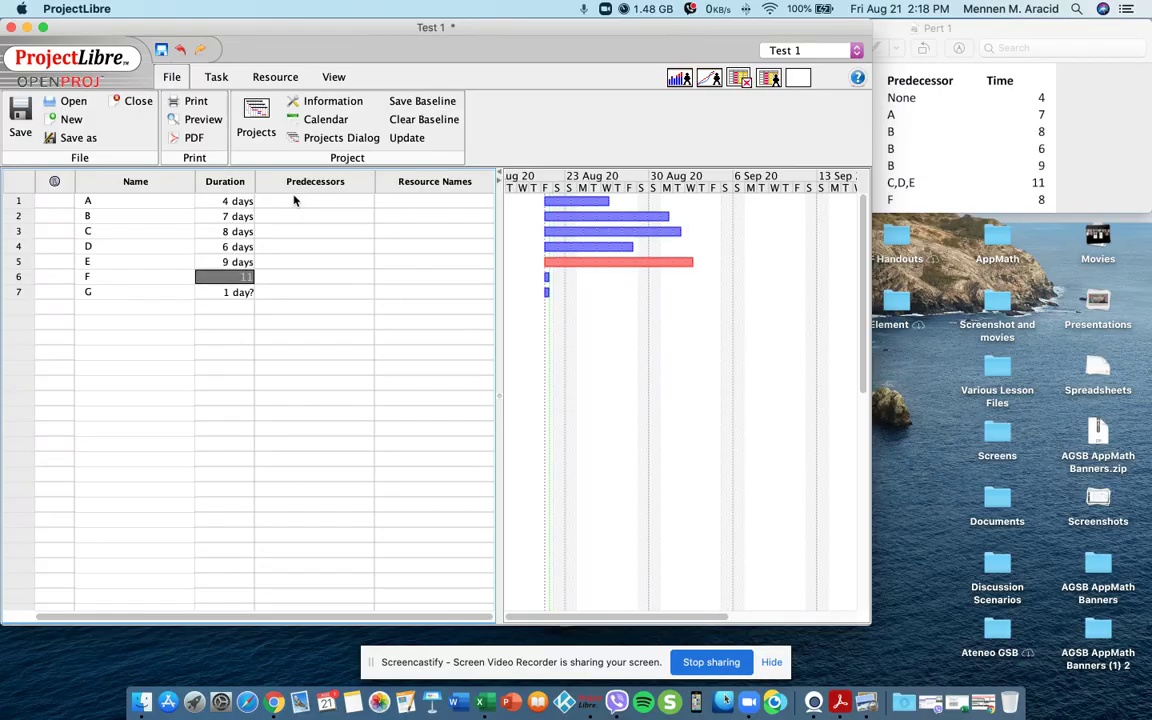
{"action": "key", "text": "Return"}
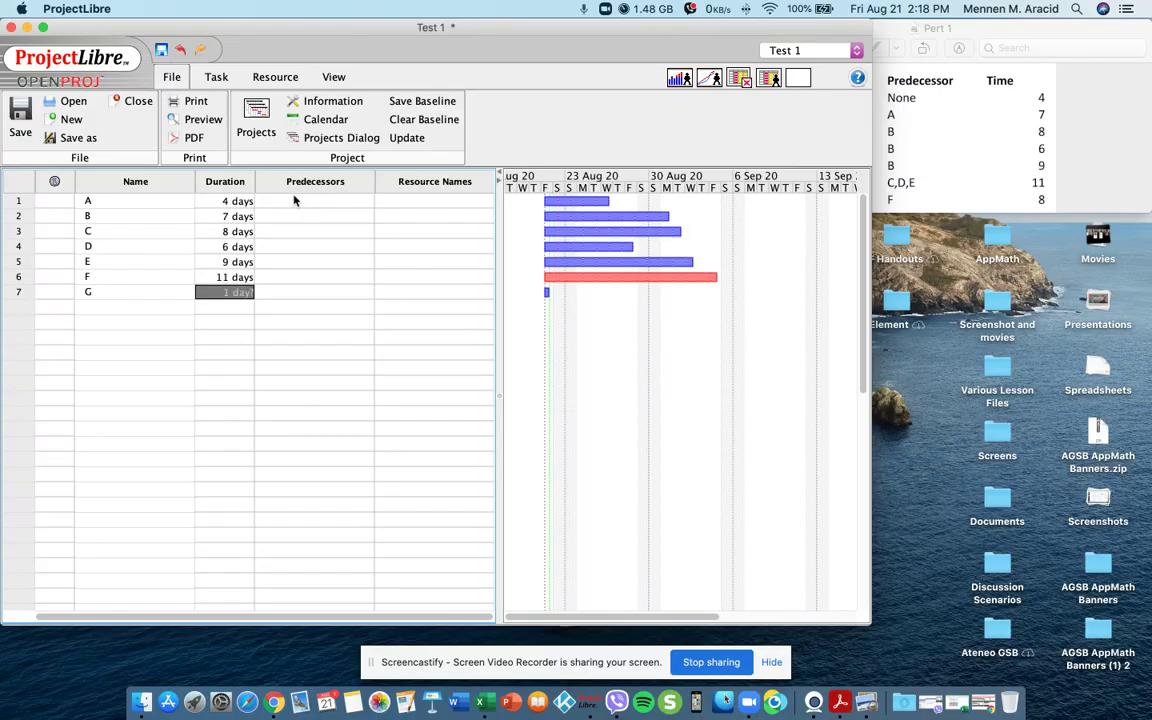
{"action": "type", "text": "8"}
{"action": "key", "text": "Return"}
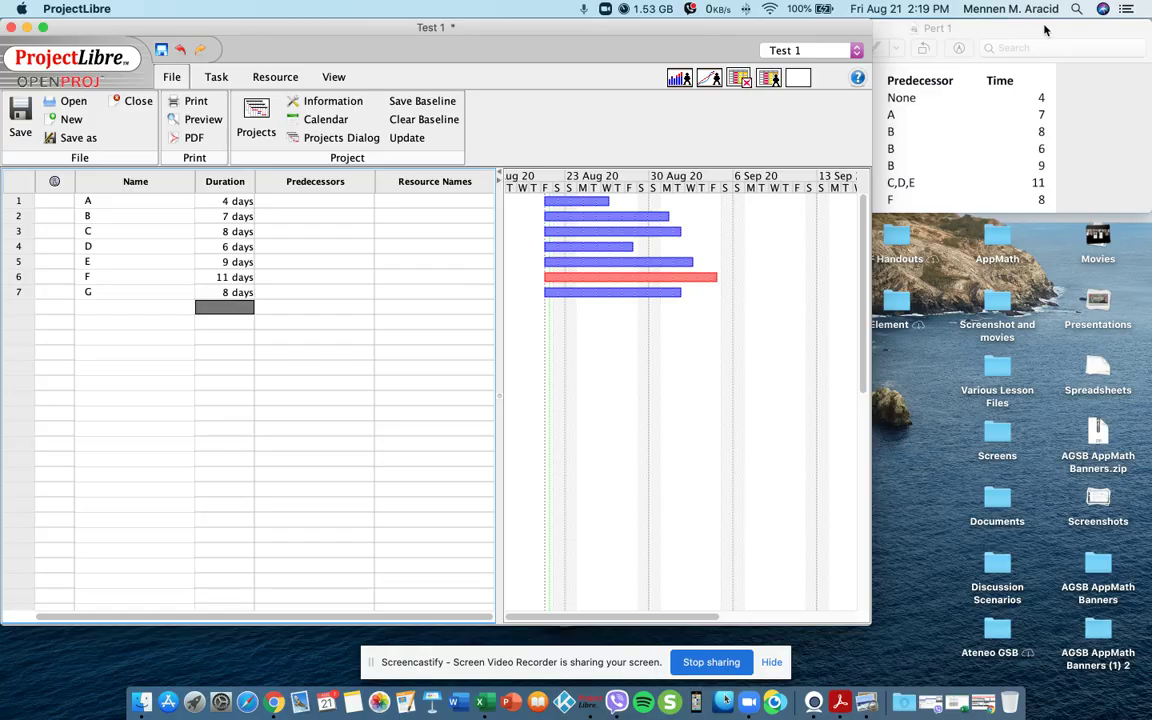
- Bring the Pert 1 table of predecessors and times in front of the project
{"action": "left_click", "coordinate": [1045, 30]}
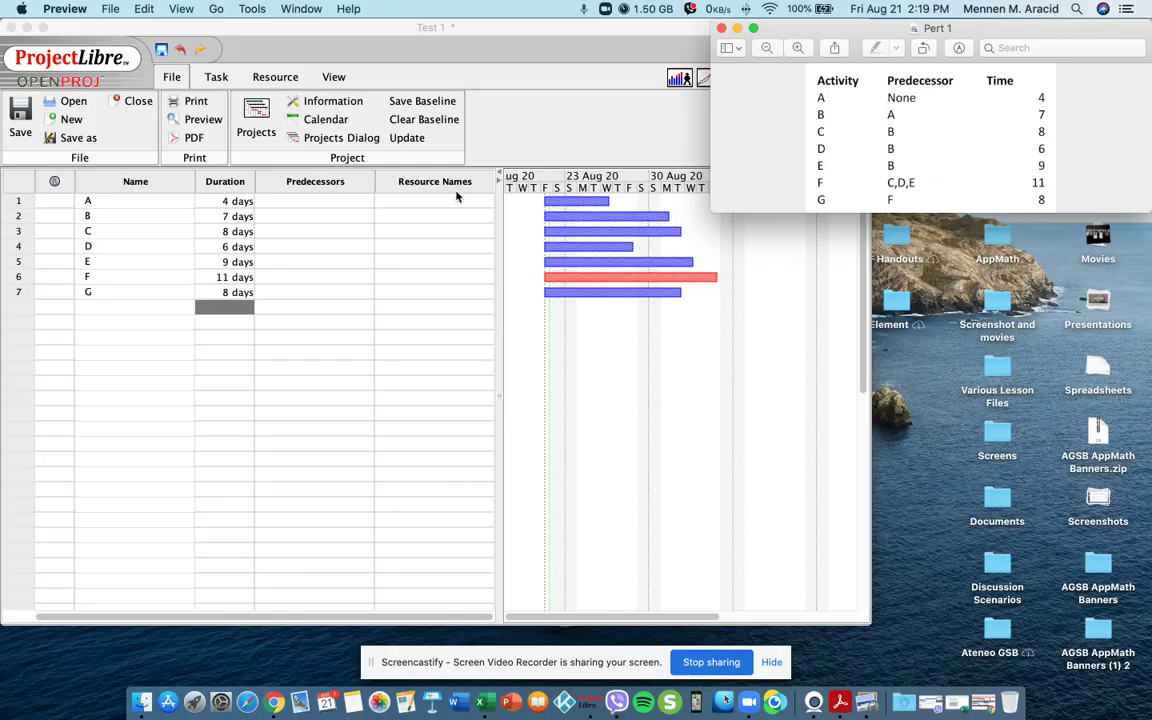
- Set task B's predecessor to task 1 (A)
{"action": "left_click", "coordinate": [321, 204]}
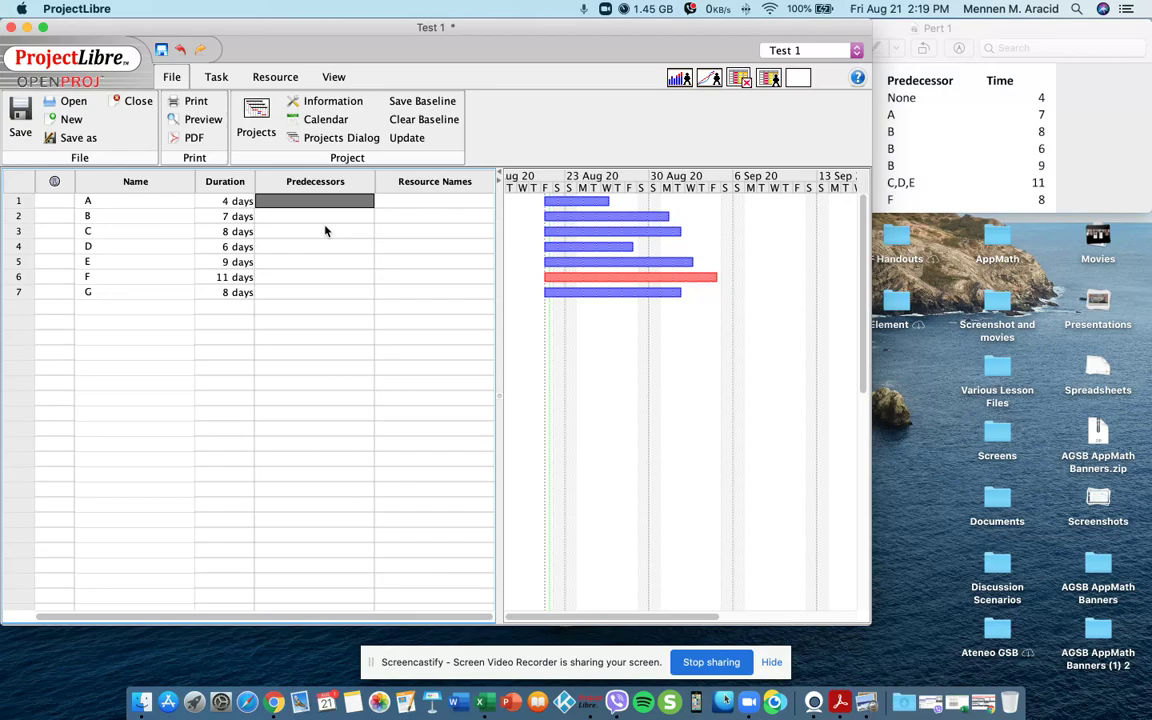
{"action": "left_click", "coordinate": [326, 218]}
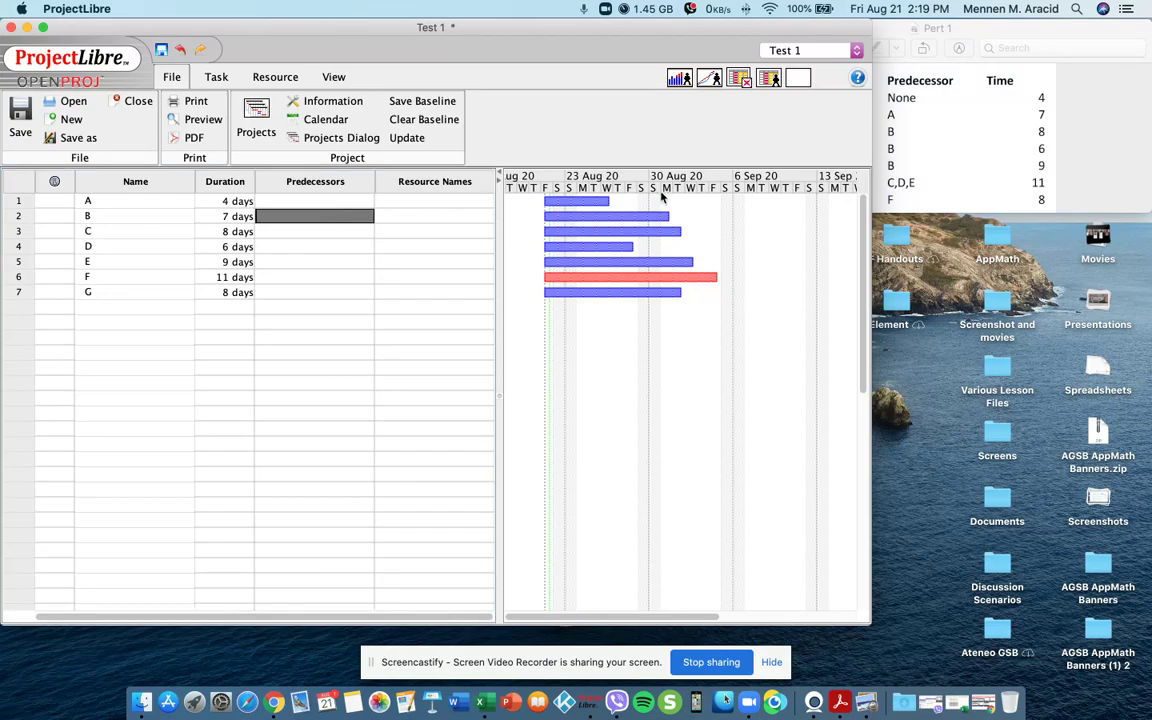
{"action": "left_click", "coordinate": [972, 28]}
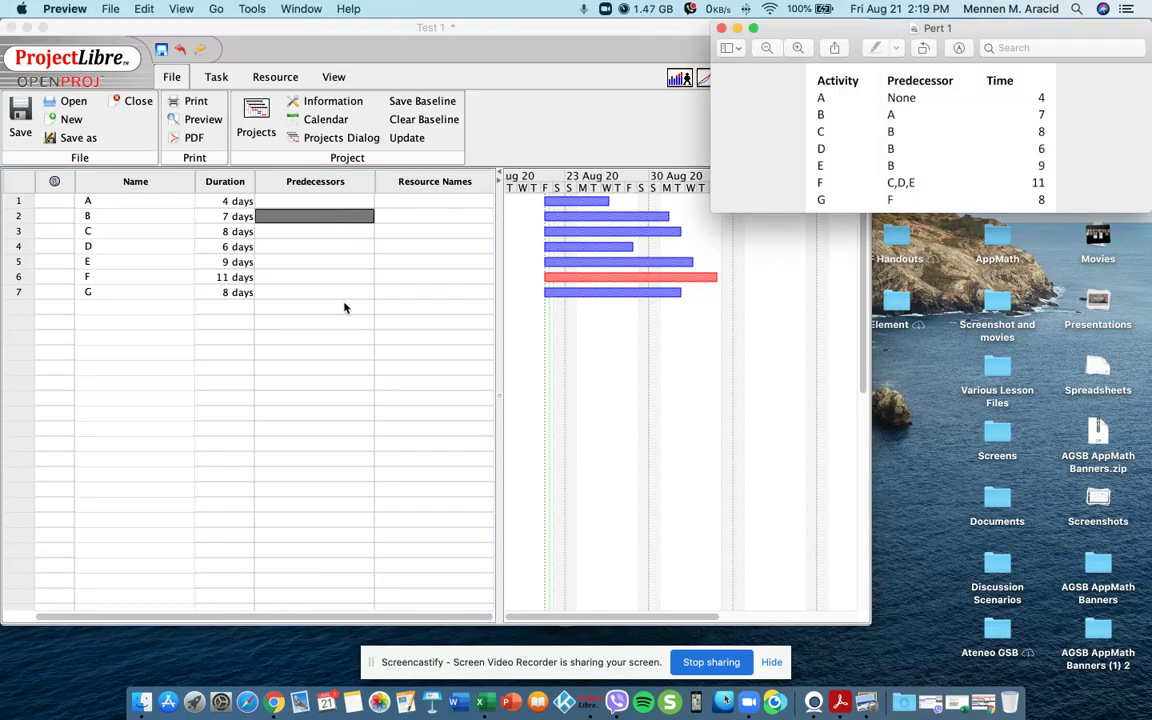
{"action": "left_click", "coordinate": [298, 218]}
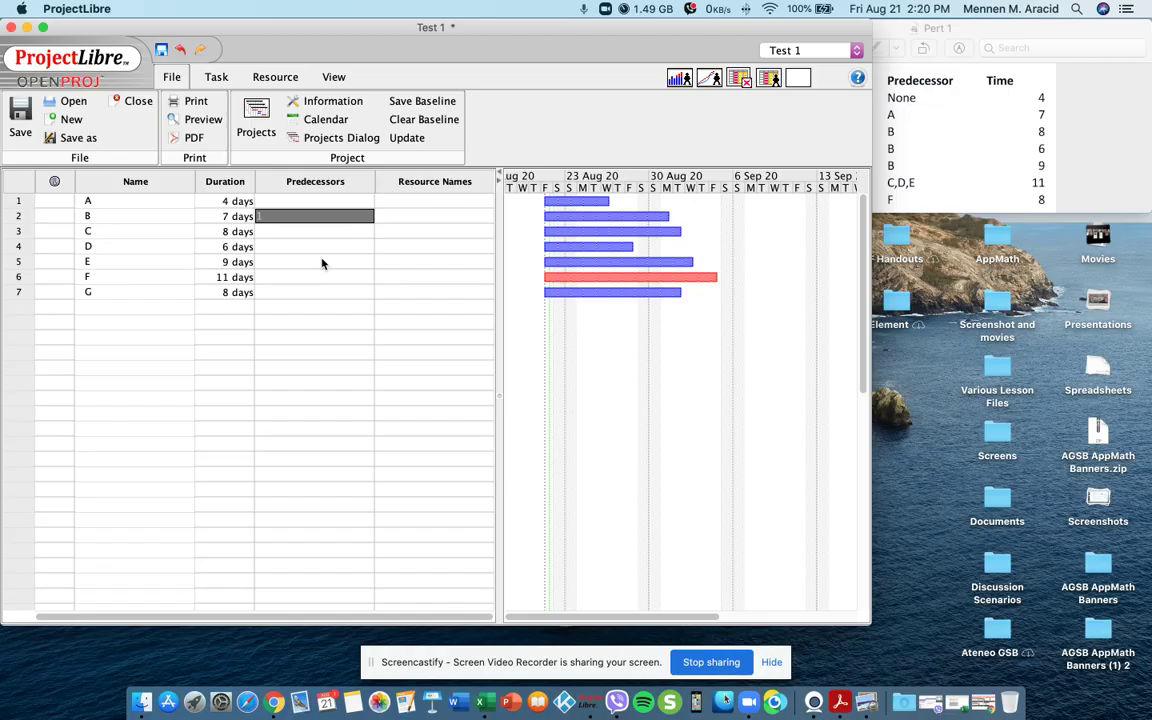
{"action": "key", "text": "Return"}
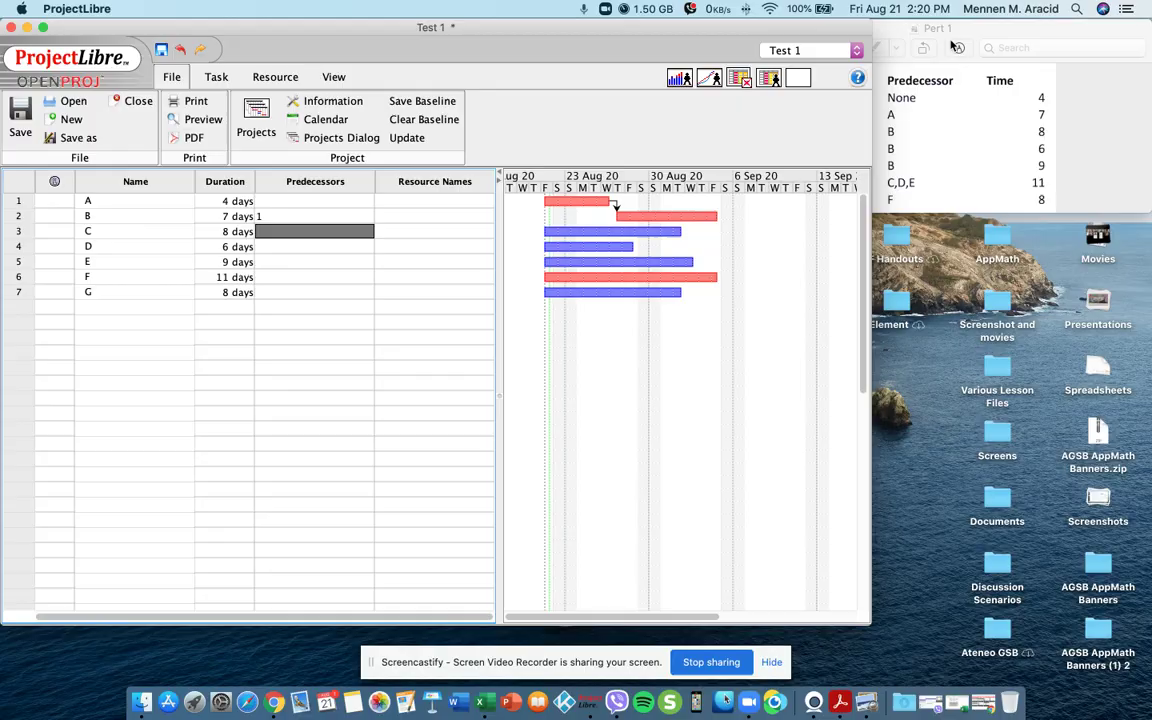
- Set predecessor 2 (B) for tasks C, D and E
{"action": "left_click", "coordinate": [890, 28]}
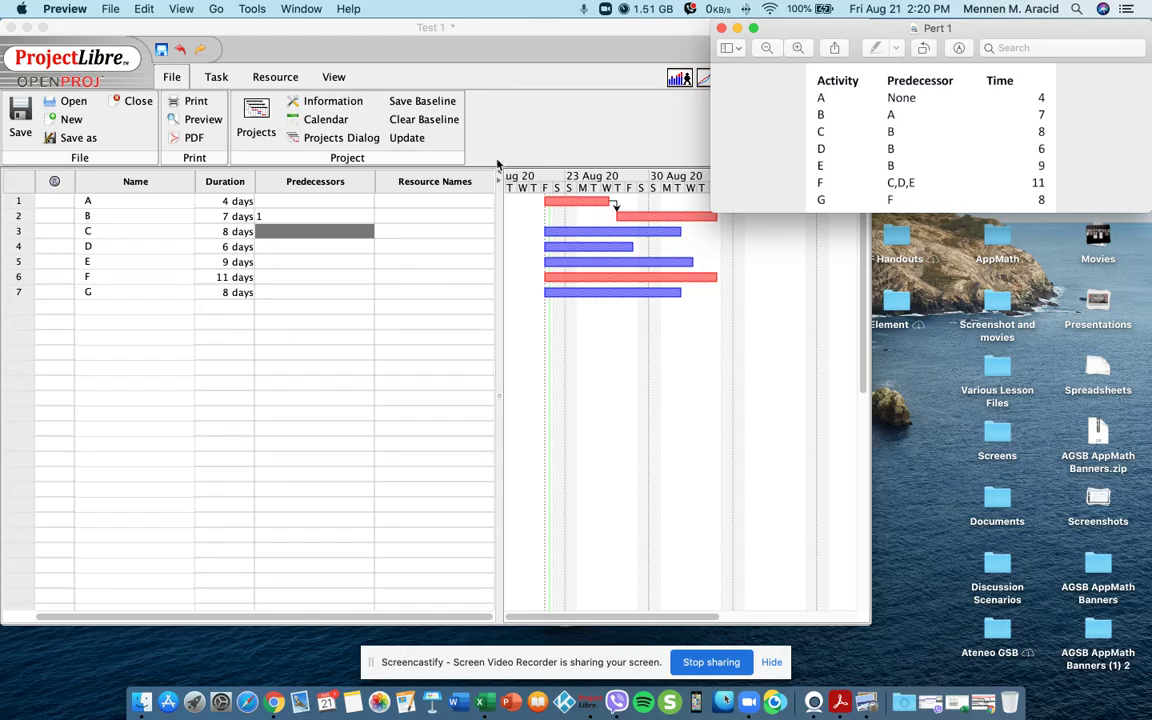
{"action": "left_click", "coordinate": [422, 218]}
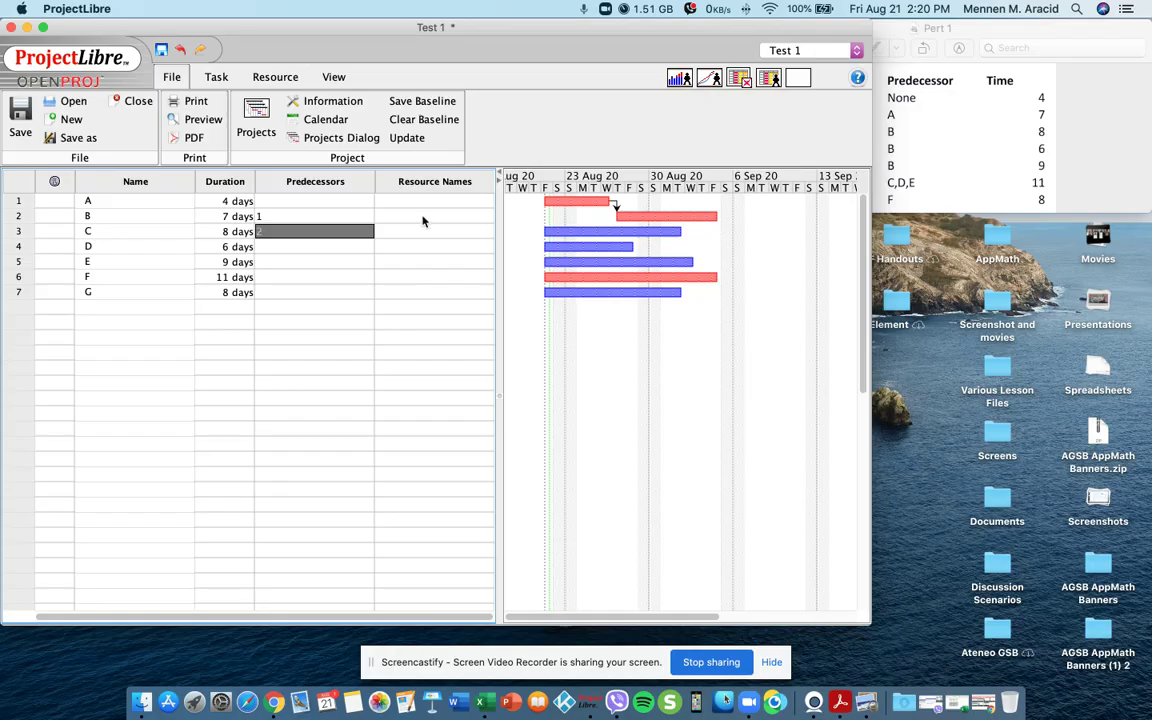
{"action": "key", "text": "Return"}
{"action": "type", "text": "2"}
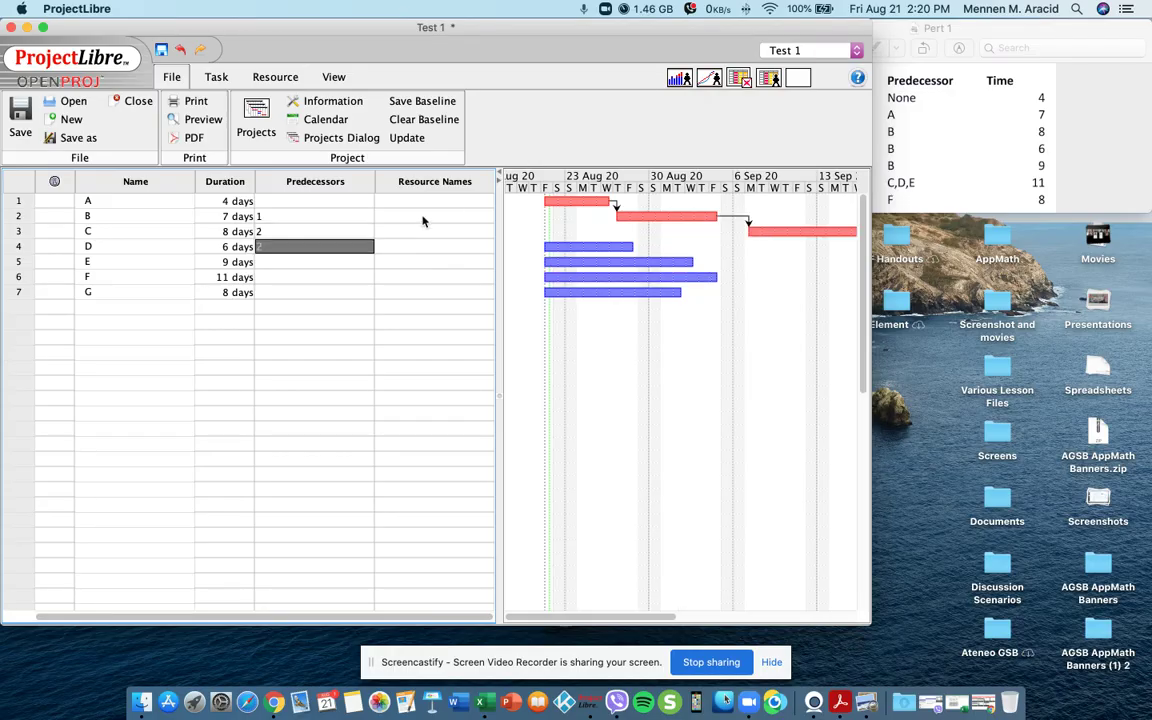
{"action": "key", "text": "Return"}
{"action": "type", "text": "2"}
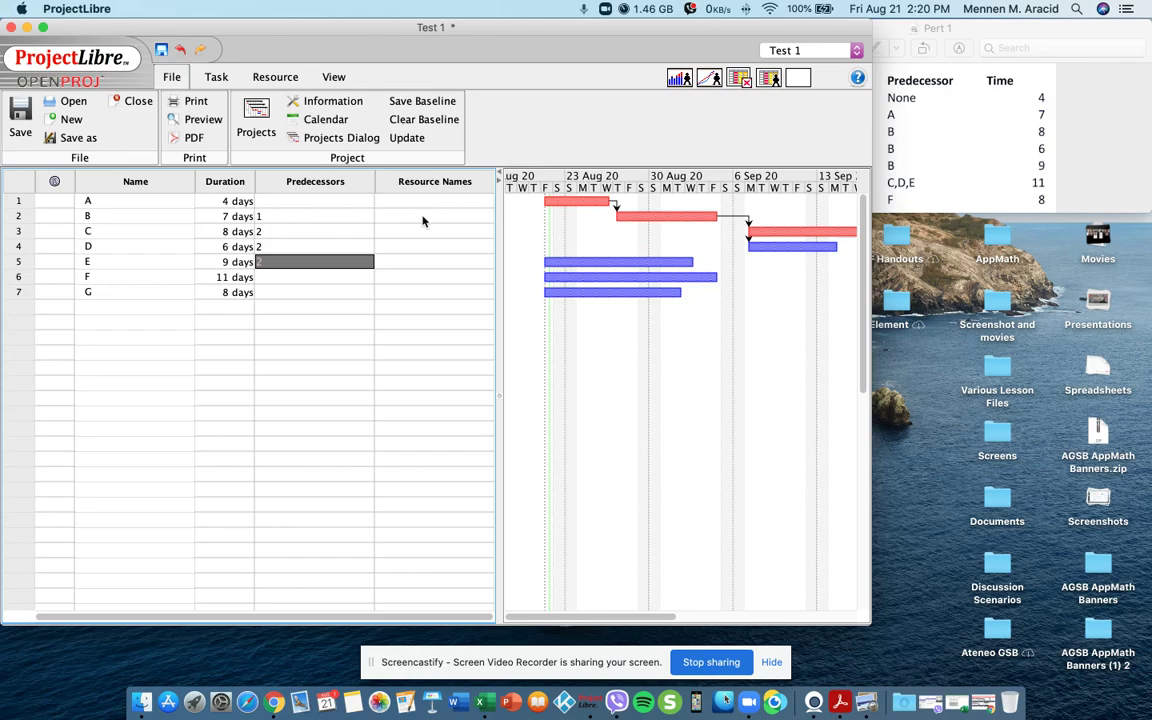
{"action": "key", "text": "Return"}
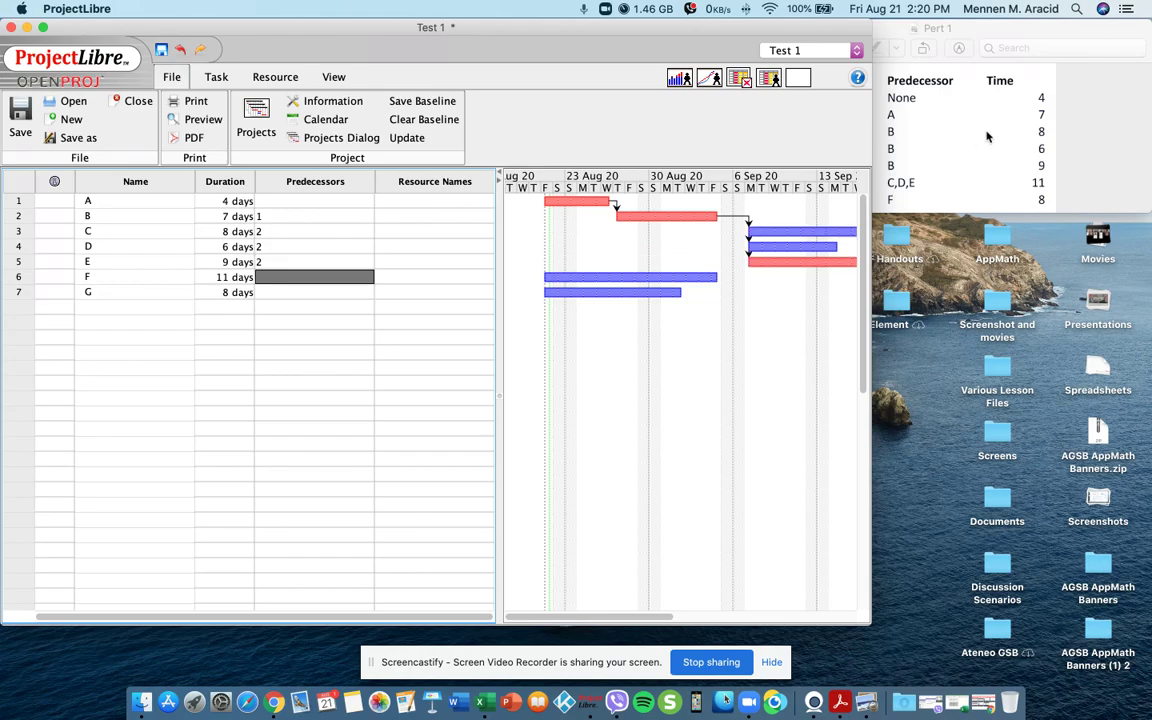
- Make F follow tasks 3;4;5 (C, D, E) and G follow task 6 (F)
{"action": "left_click", "coordinate": [970, 37]}
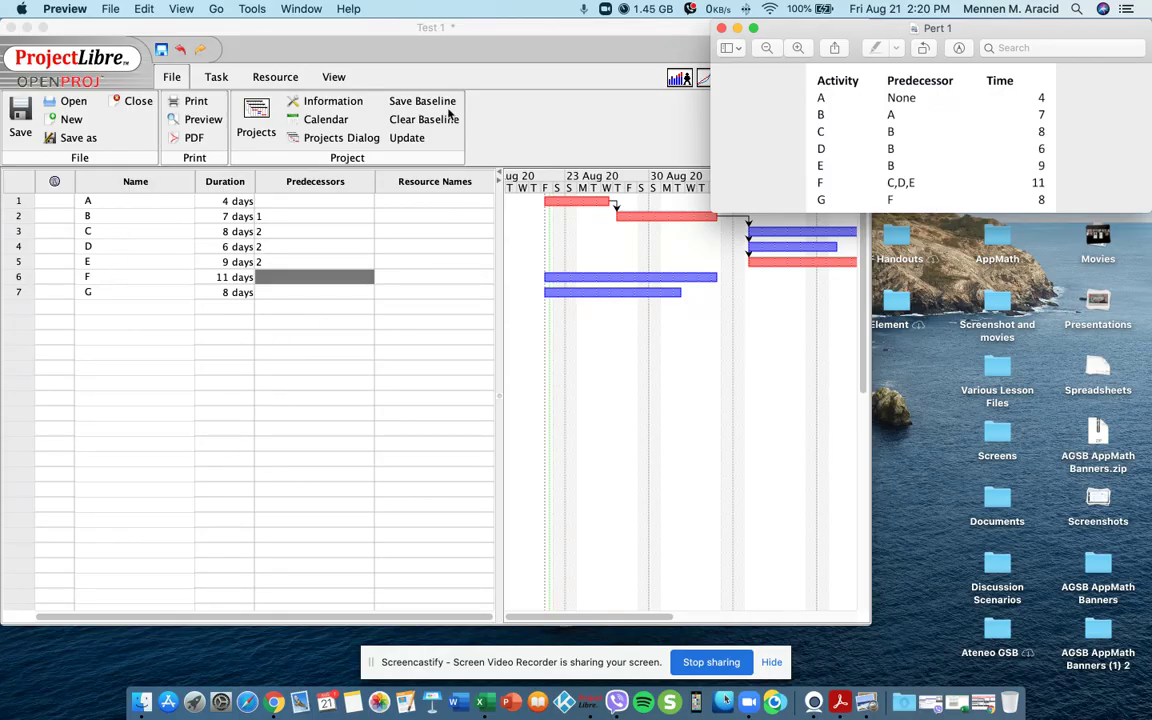
{"action": "left_click", "coordinate": [518, 28]}
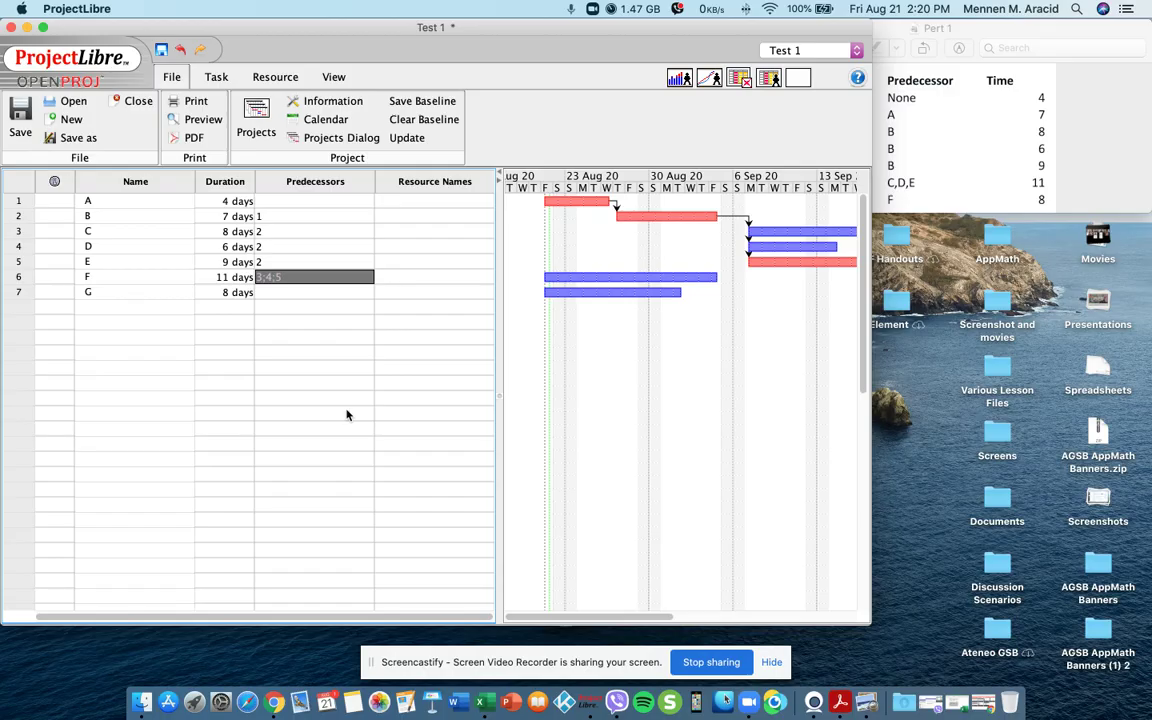
{"action": "key", "text": "Return"}
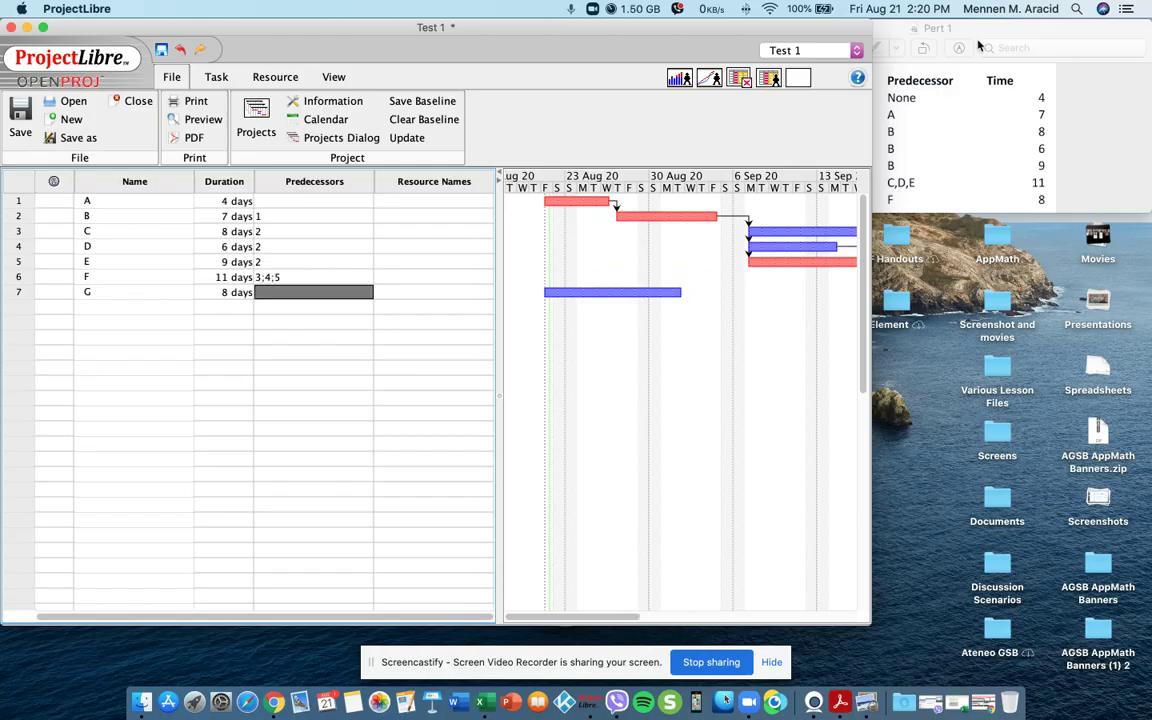
{"action": "left_click", "coordinate": [888, 28]}
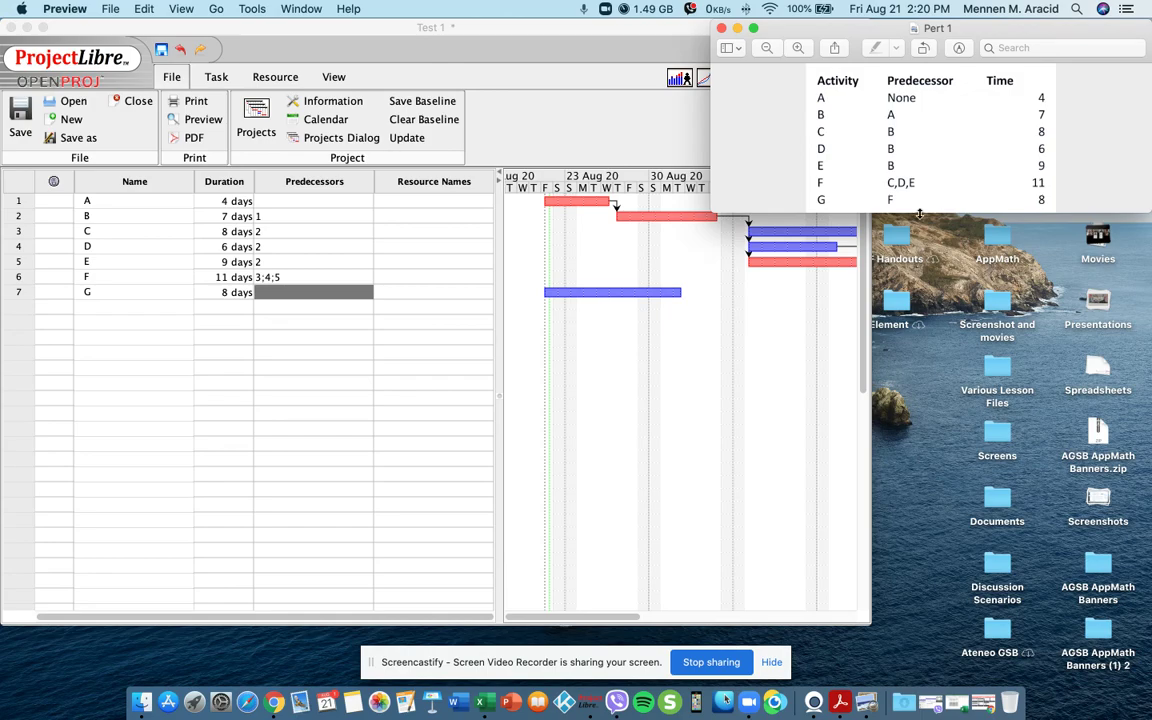
{"action": "left_click", "coordinate": [600, 372]}
{"action": "type", "text": "6"}
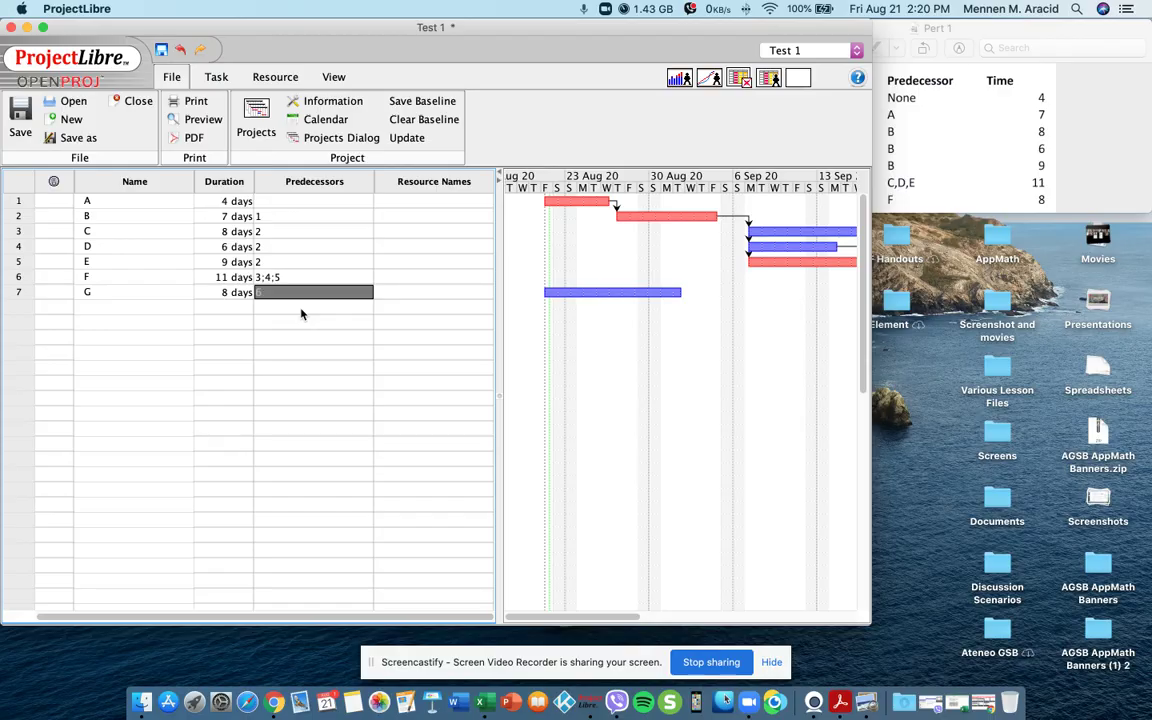
{"action": "key", "text": "Return"}
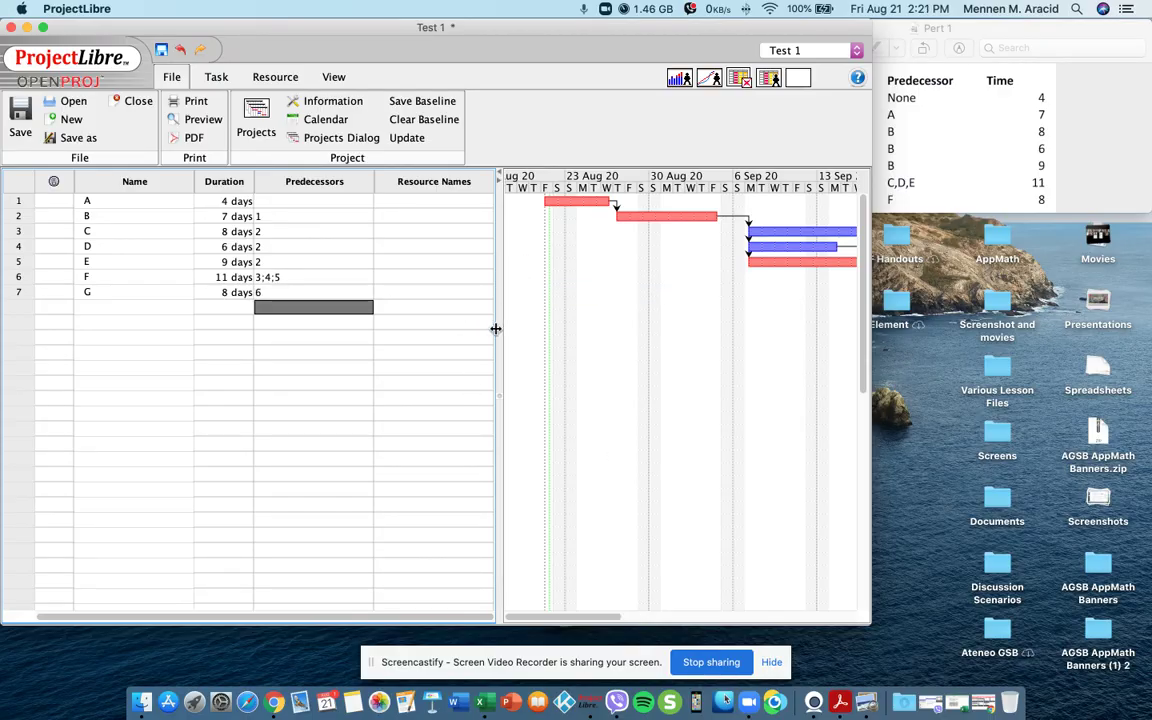
- Widen the Gantt pane and zoom out so the schedule through mid-October 2020 shows
{"action": "left_click_drag", "start_coordinate": [496, 321], "coordinate": [340, 310]}
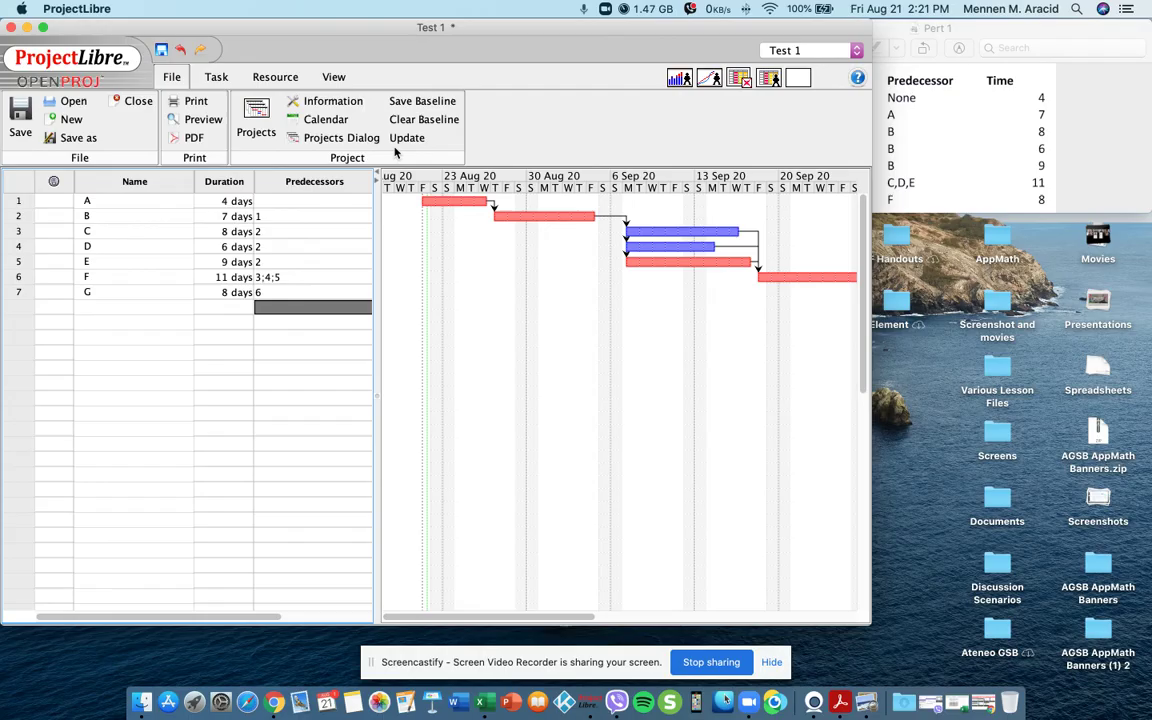
{"action": "left_click", "coordinate": [215, 77]}
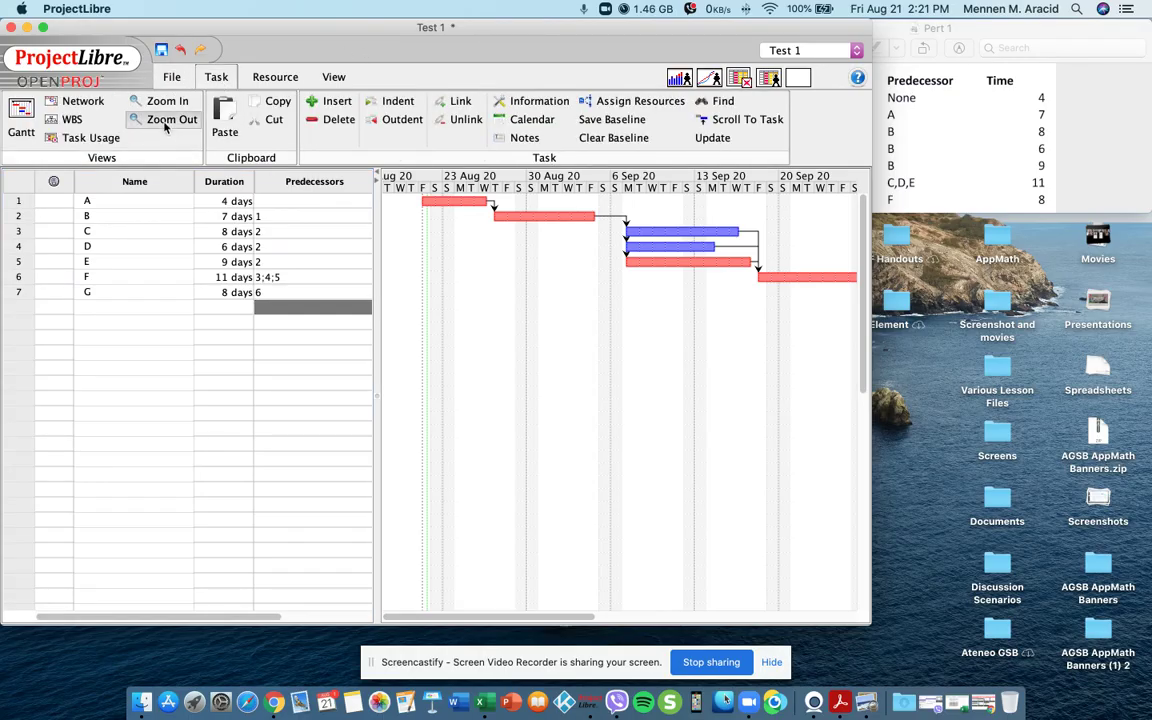
{"action": "left_click", "coordinate": [167, 120]}
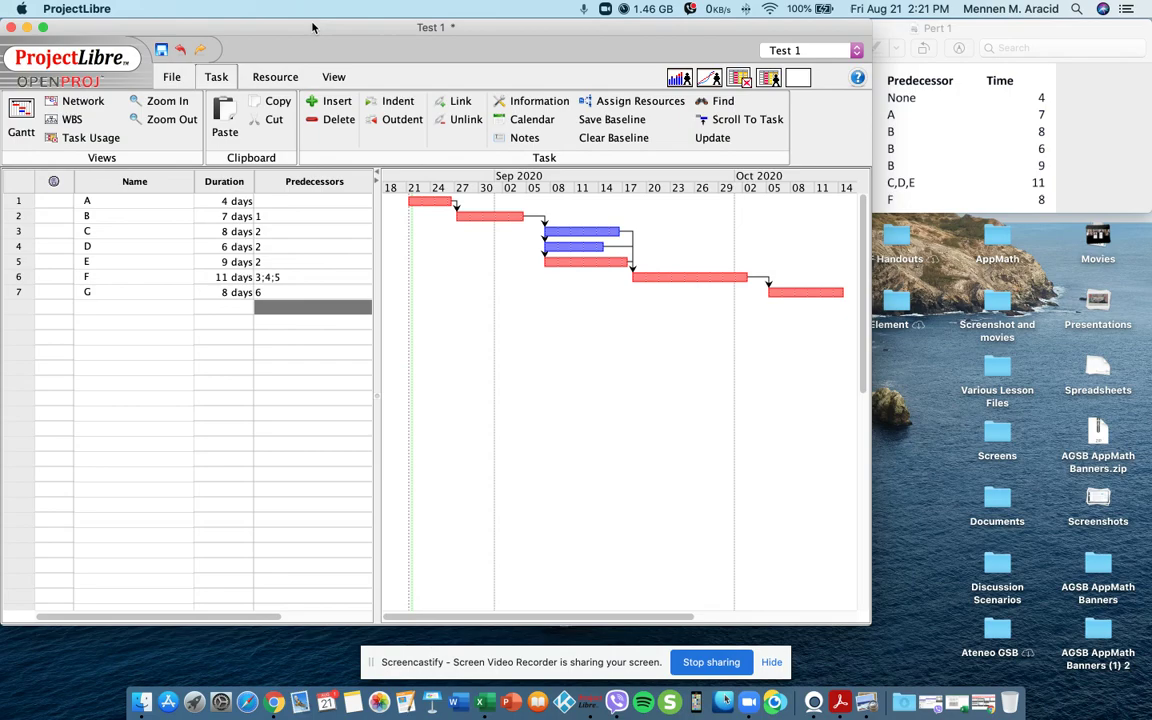
{"action": "left_click_drag", "start_coordinate": [312, 27], "coordinate": [402, 27]}
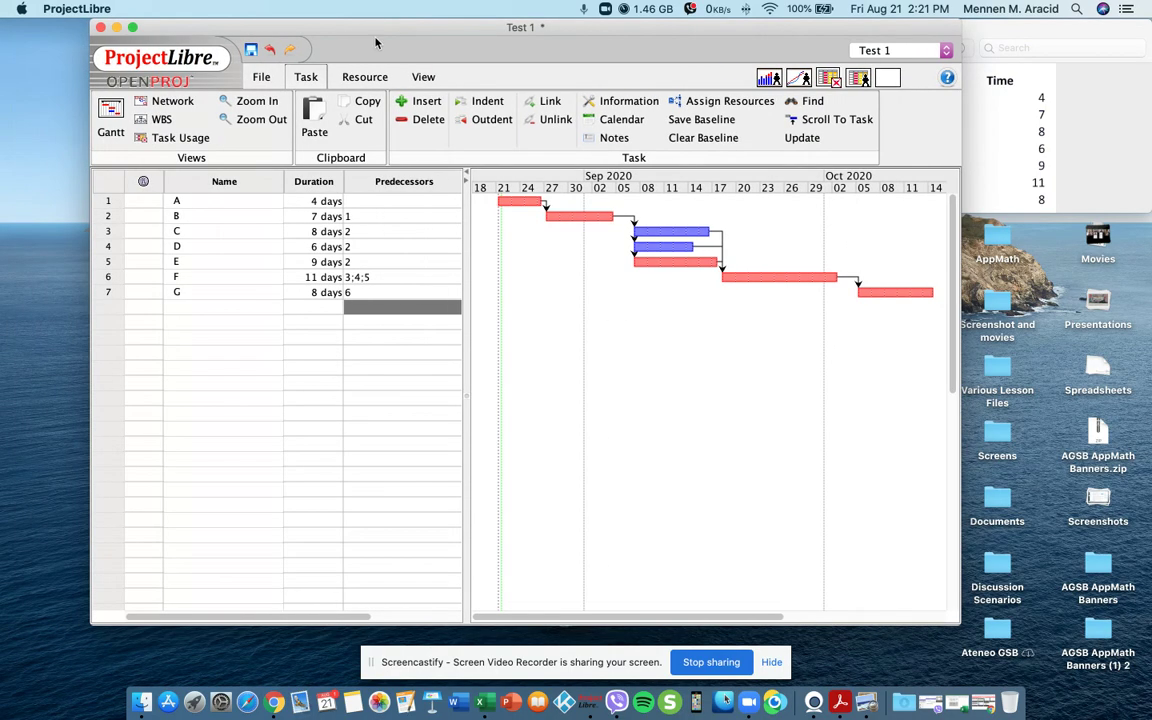
- Switch to the Network view and zoom out until task boxes A–G all fit
{"action": "left_click", "coordinate": [163, 104]}
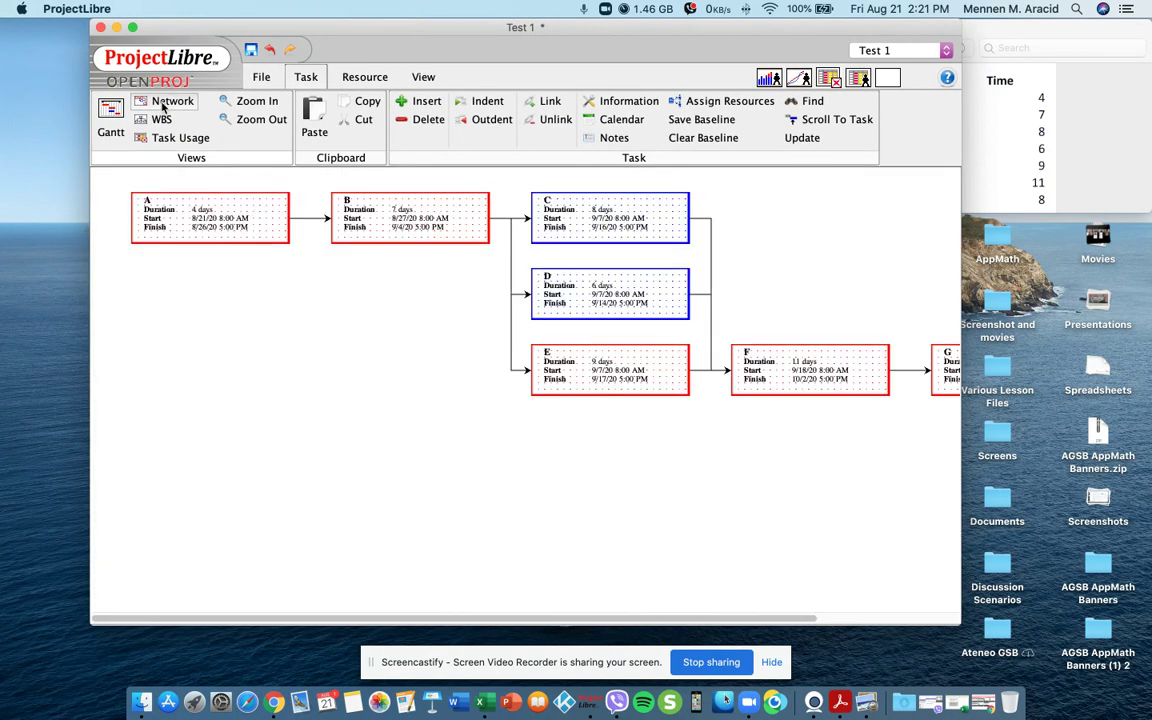
{"action": "left_click", "coordinate": [262, 120]}
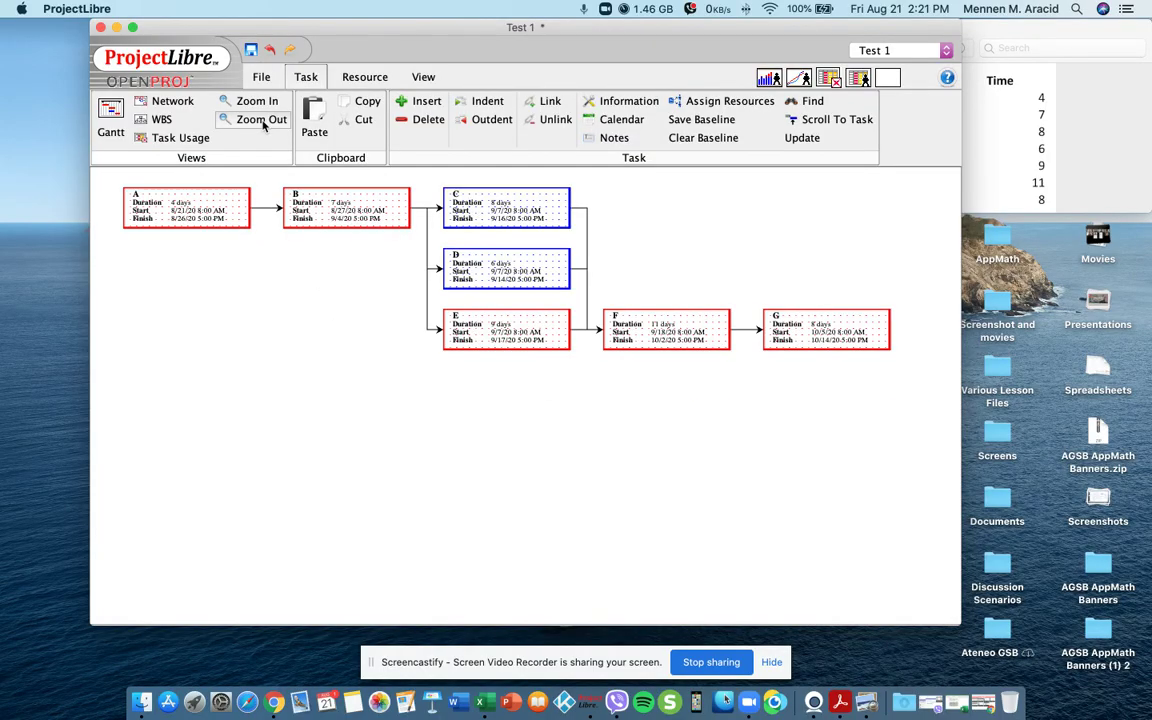